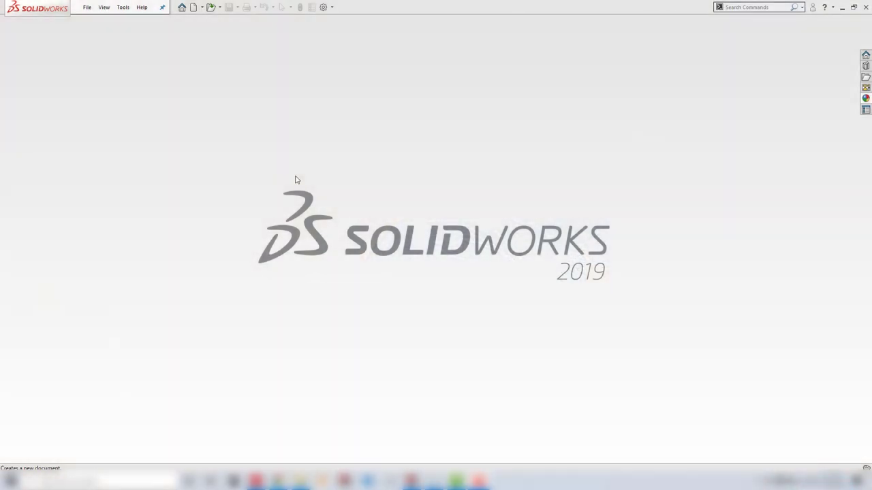
# Step: Create a new part and start a Revolved Boss/Base sketch on the Front Plane
pyautogui.click(194, 7)
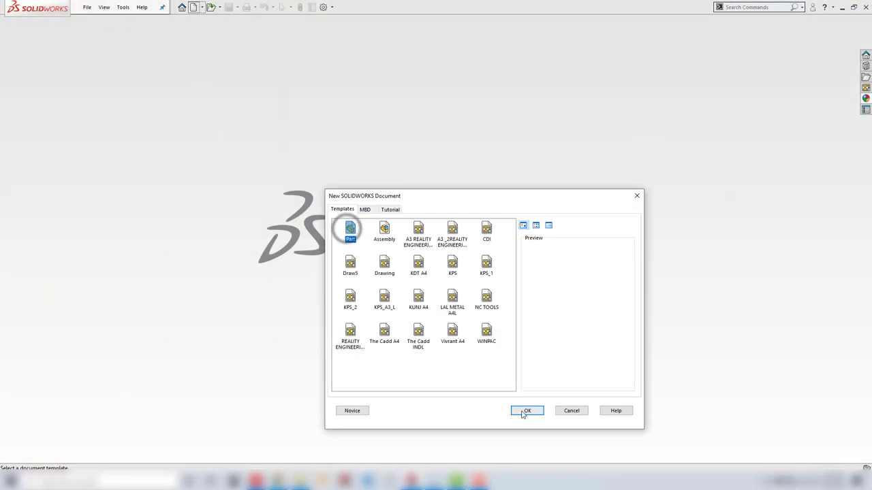
pyautogui.click(521, 412)
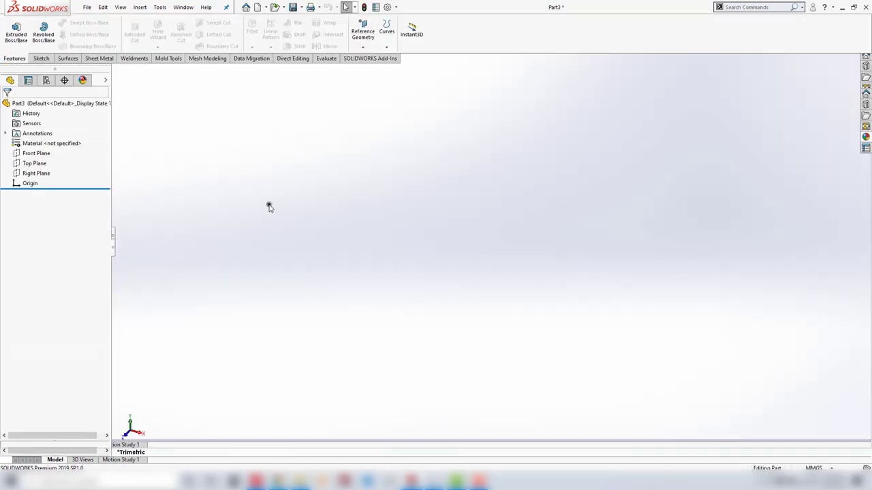
pyautogui.click(44, 34)
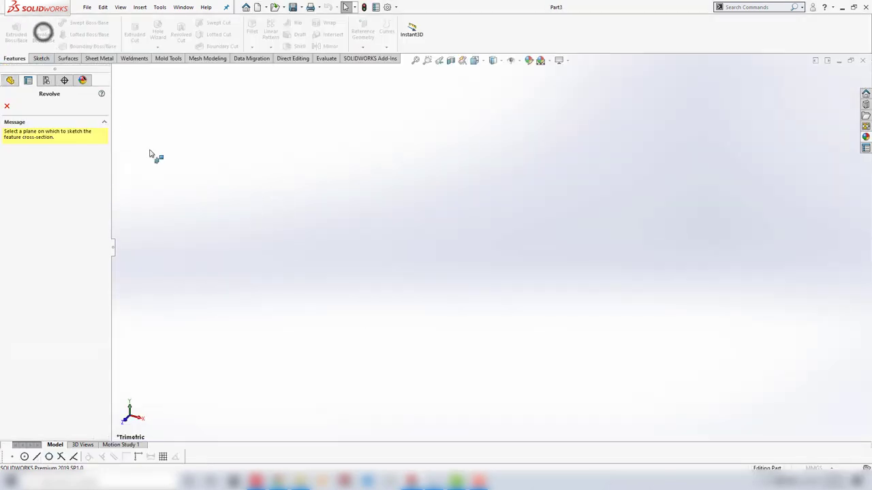
pyautogui.click(387, 143)
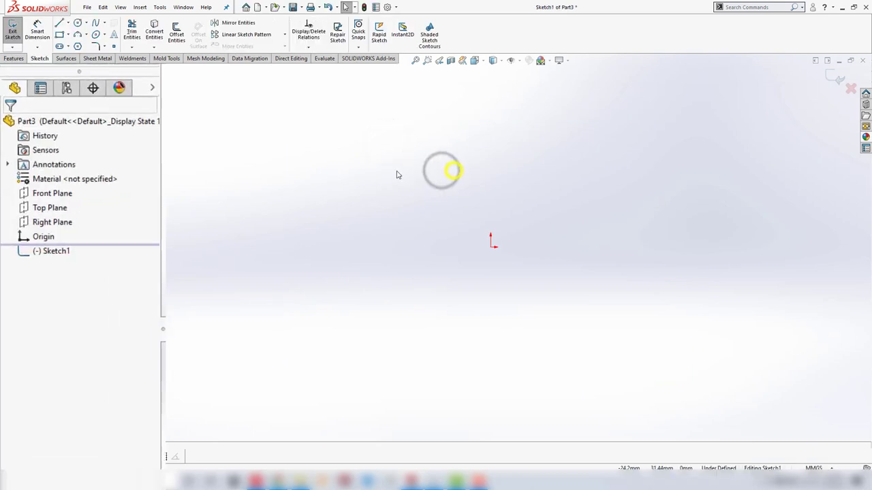
# Step: Draw a vertical construction centerline through the origin
pyautogui.press('l')
pyautogui.click(82, 360)
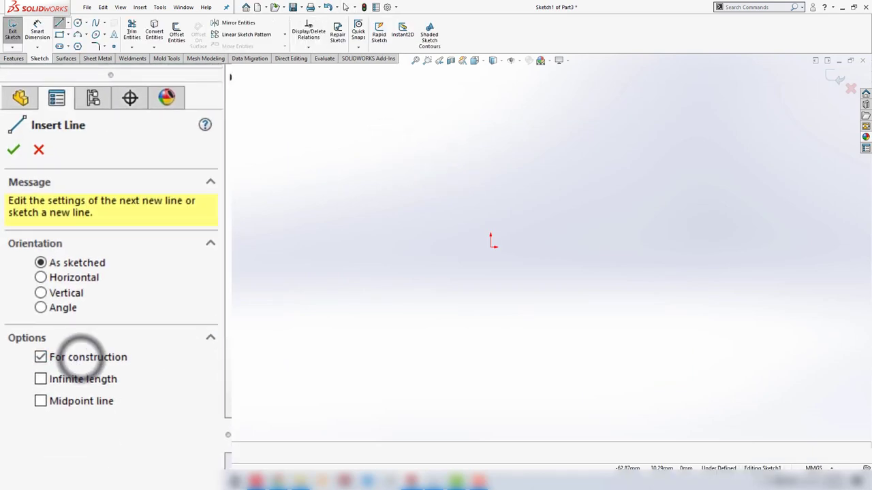
pyautogui.click(492, 363)
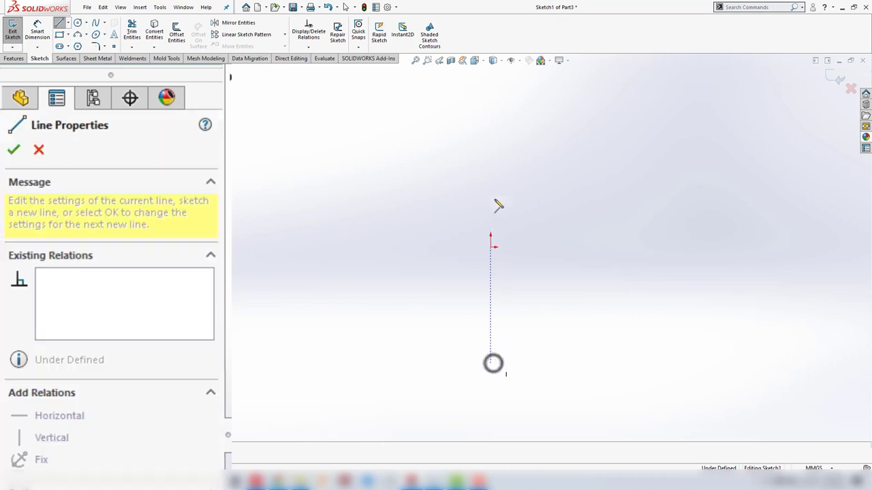
pyautogui.click(489, 103)
pyautogui.press('Escape')
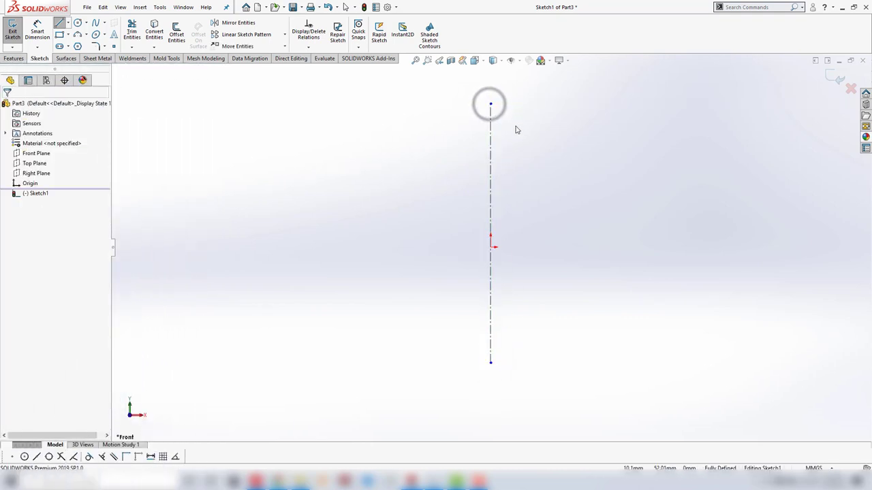
# Step: Draw the base line, vertical side and an arc ending on the centerline, with the arc centre made coincident to the centerline
pyautogui.click(59, 23)
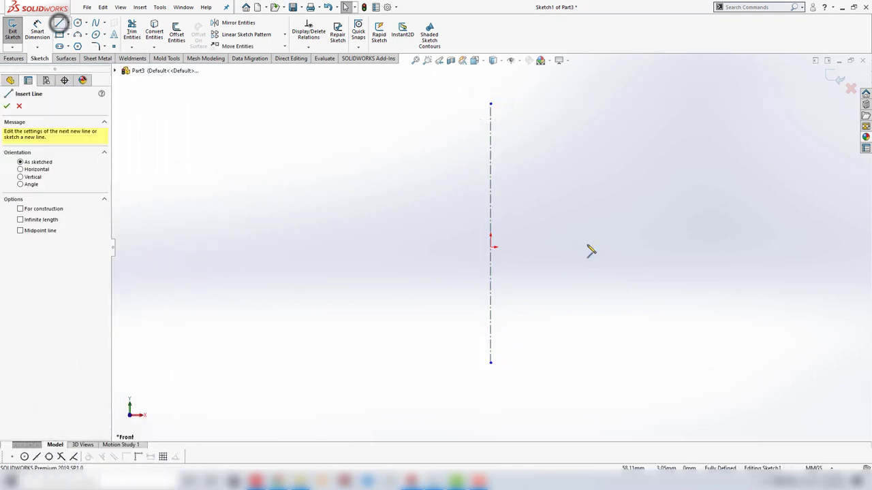
pyautogui.click(490, 247)
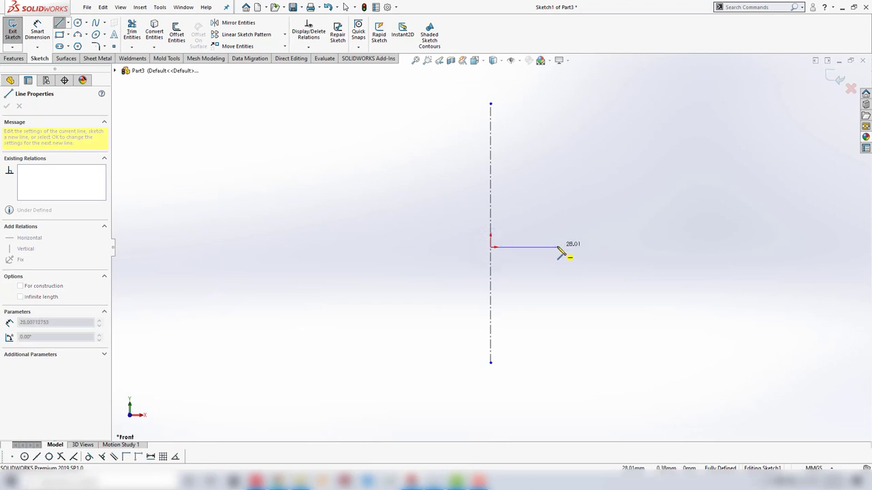
pyautogui.click(557, 246)
pyautogui.click(558, 165)
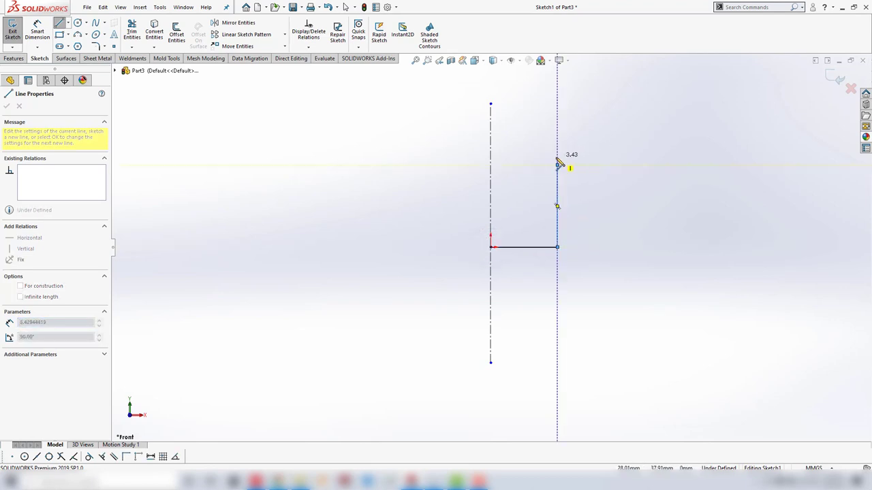
pyautogui.doubleClick(491, 119)
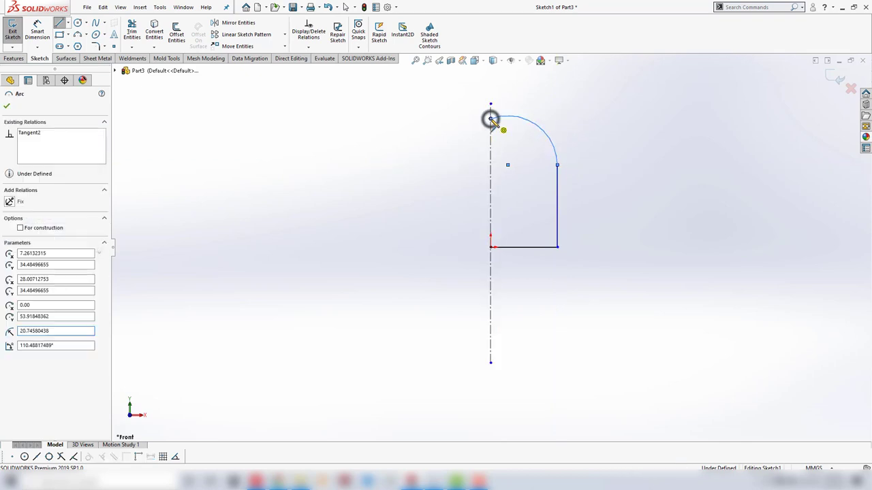
pyautogui.press('Escape')
pyautogui.click(506, 165)
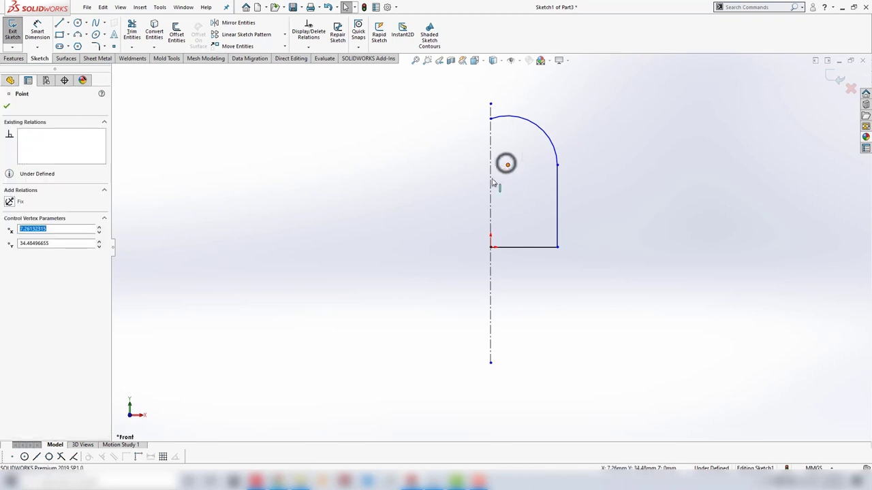
pyautogui.keyDown('ctrl'); pyautogui.click(490, 178); pyautogui.keyUp('ctrl')
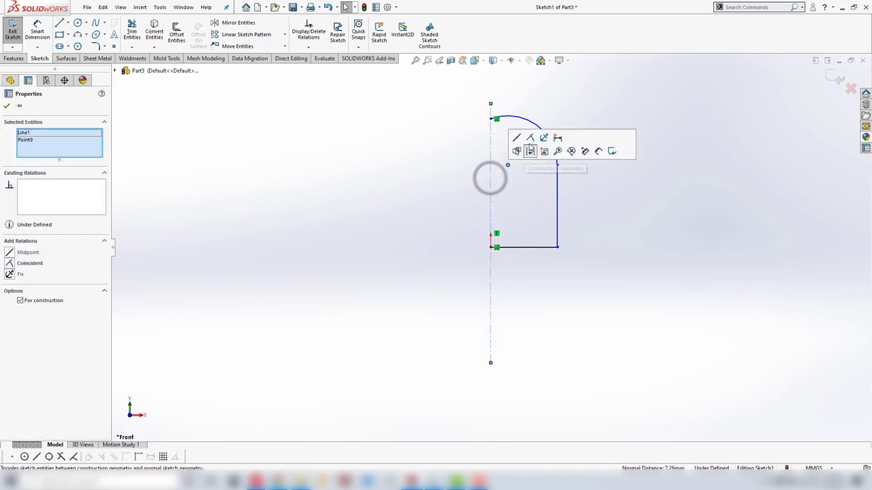
pyautogui.click(532, 138)
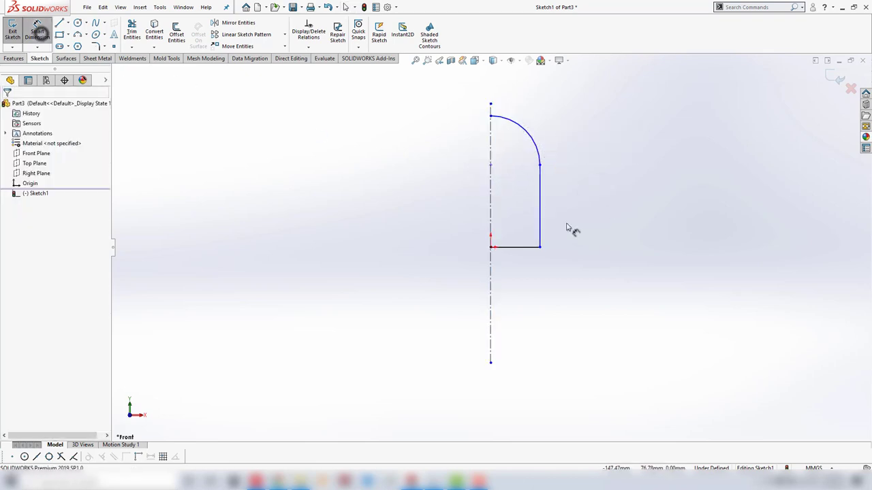
# Step: Dimension the profile with an 80 diameter and a 90 height
pyautogui.click(490, 277)
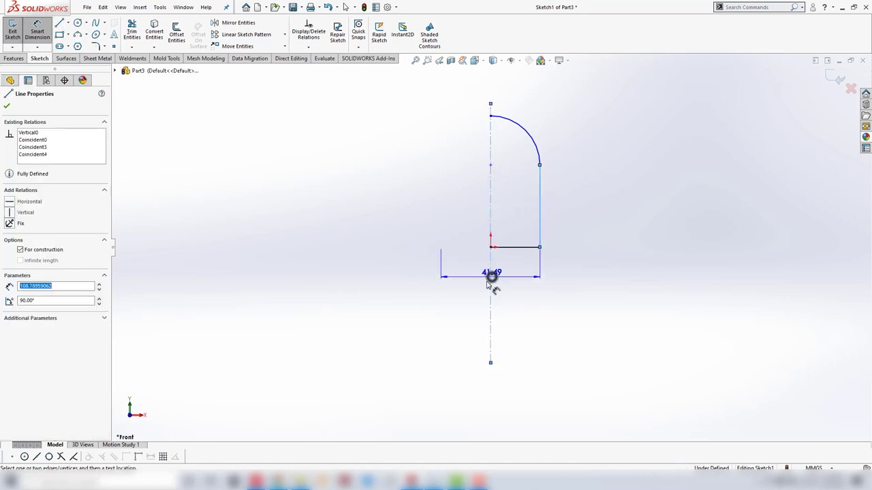
pyautogui.click(475, 292)
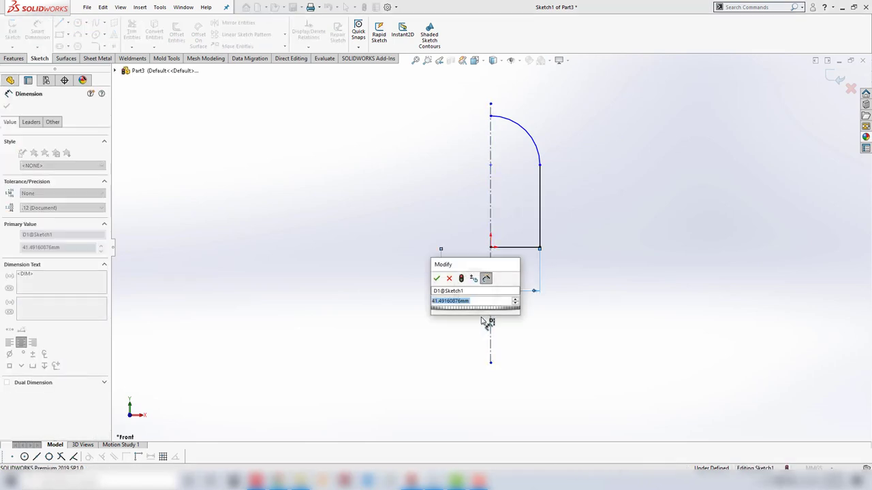
pyautogui.press('Return')
pyautogui.click(626, 282)
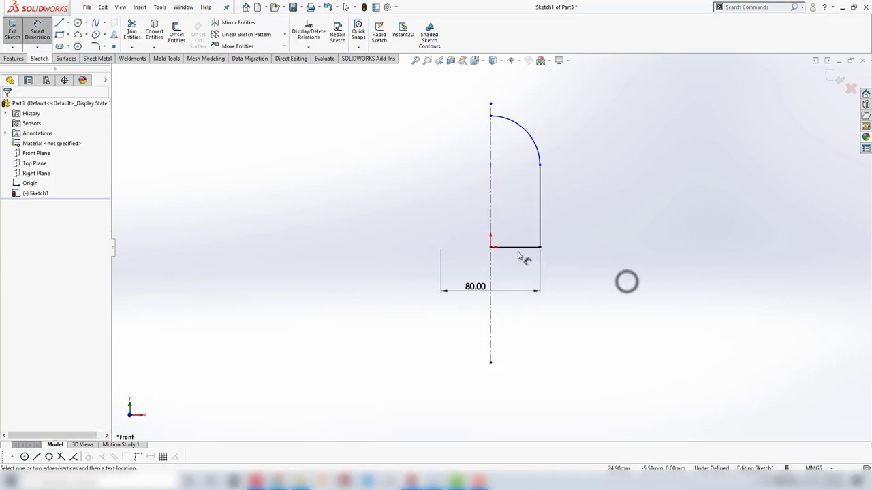
pyautogui.click(516, 247)
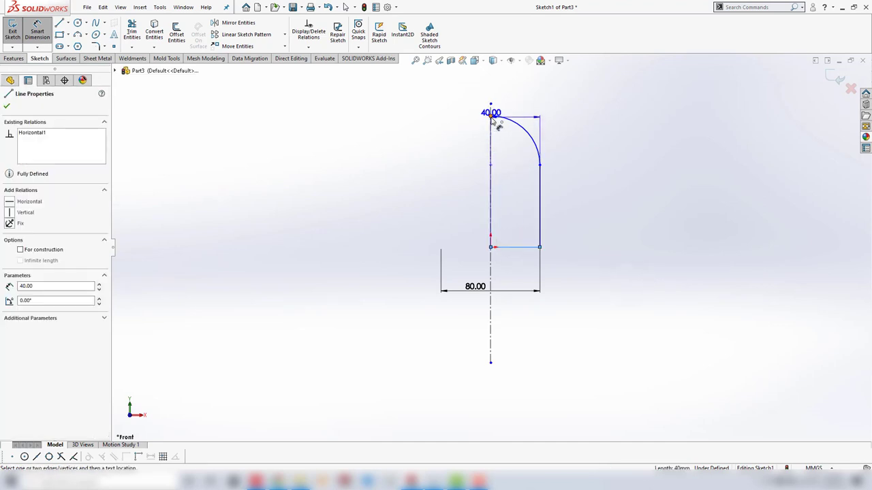
pyautogui.click(491, 116)
pyautogui.click(580, 187)
pyautogui.write('9')
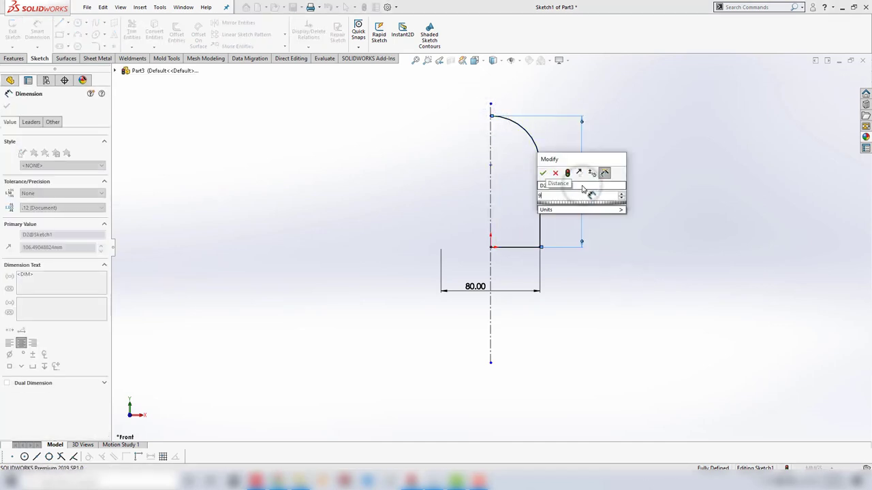
pyautogui.write('0')
pyautogui.press('Return')
pyautogui.click(658, 206)
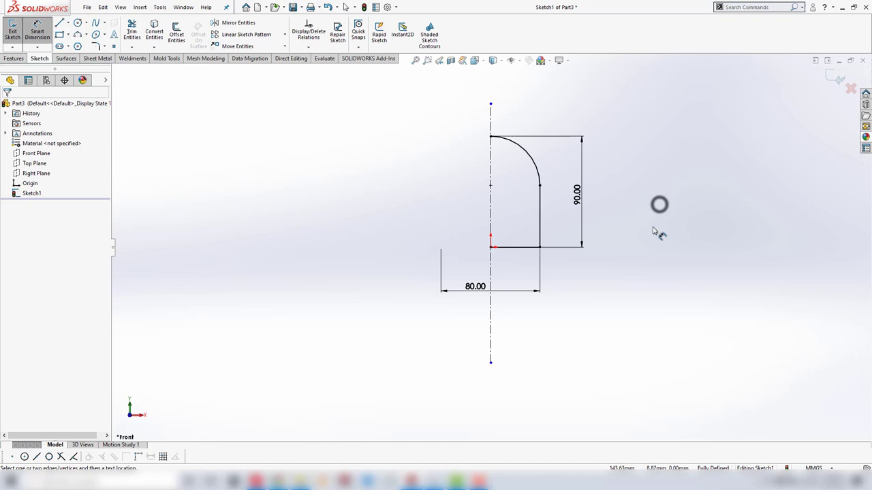
# Step: Close the profile with a line from the arc top down to the origin
pyautogui.click(60, 22)
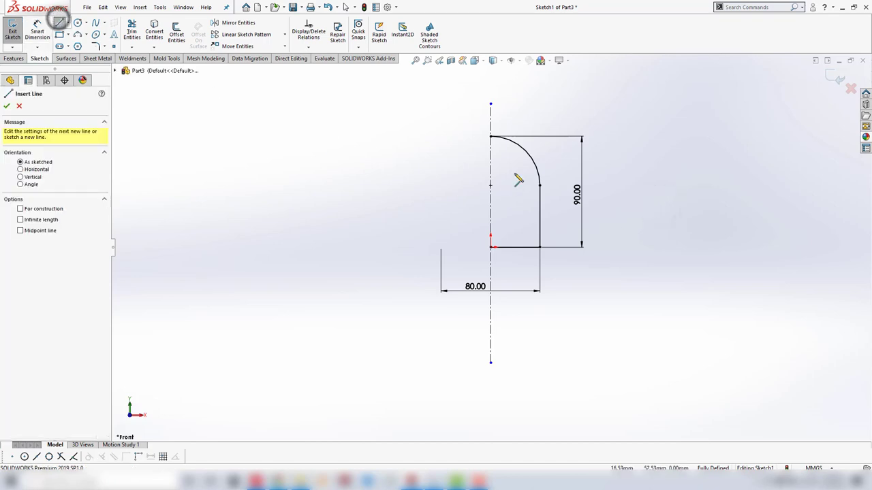
pyautogui.click(491, 137)
pyautogui.click(491, 247)
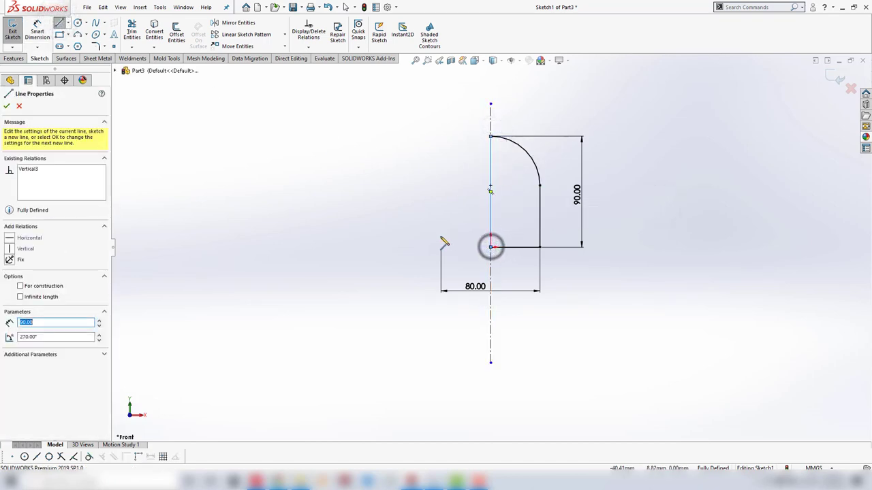
pyautogui.press('Escape')
pyautogui.click(15, 59)
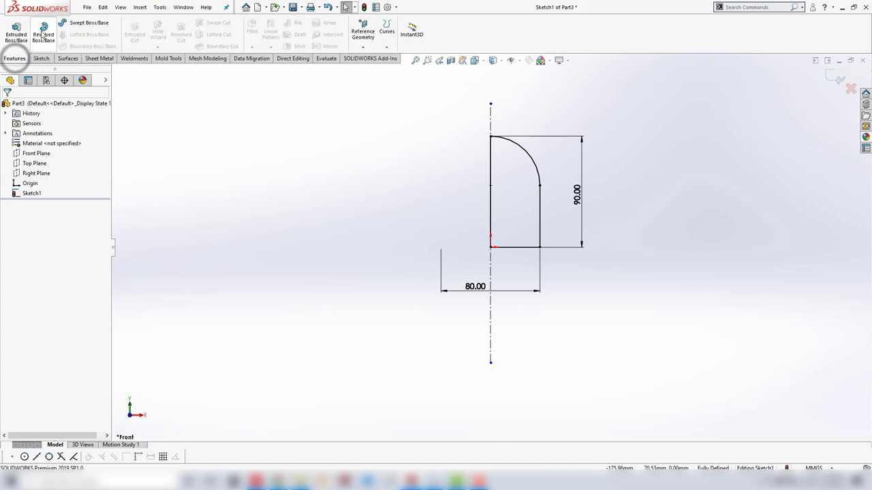
# Step: Revolve the profile 360° about the centerline into a dome-topped cylinder
pyautogui.click(43, 32)
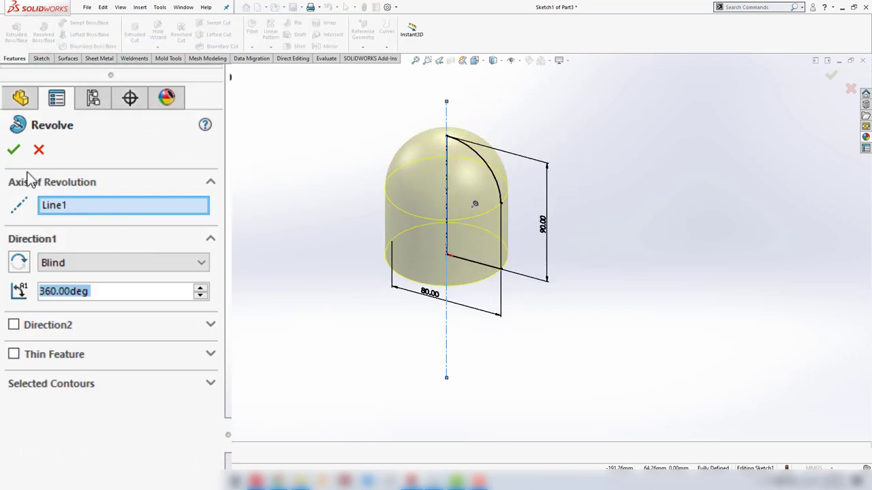
pyautogui.click(14, 149)
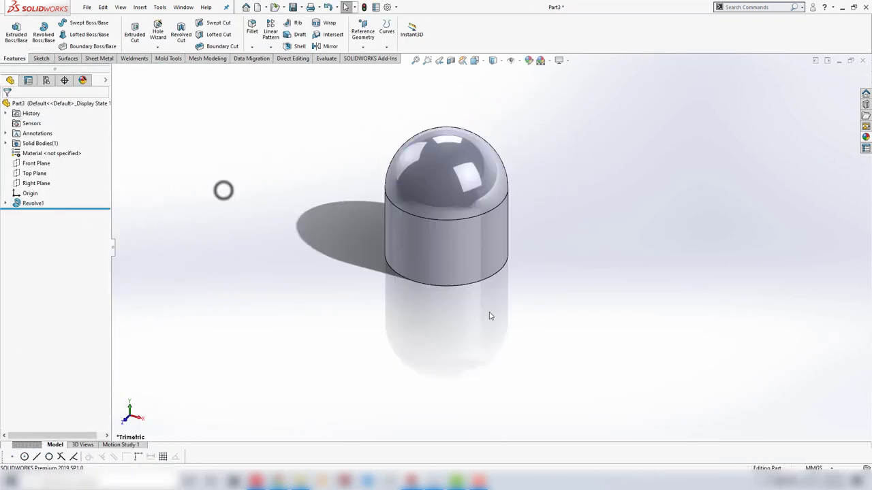
pyautogui.moveTo(489, 316)
pyautogui.mouseDown(button='middle')
pyautogui.moveTo(429, 294)
pyautogui.moveTo(344, 286)
pyautogui.mouseUp(button='middle')
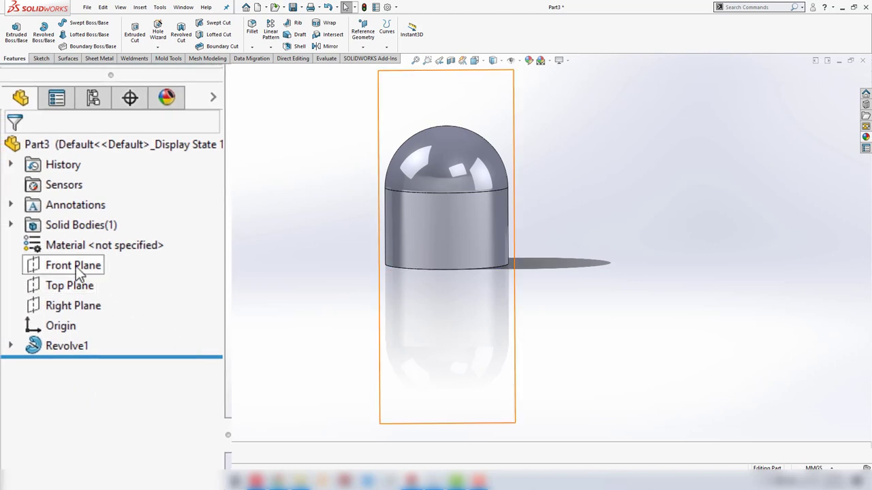
# Step: Start a new sketch on the Front Plane, viewed from the front
pyautogui.click(76, 268)
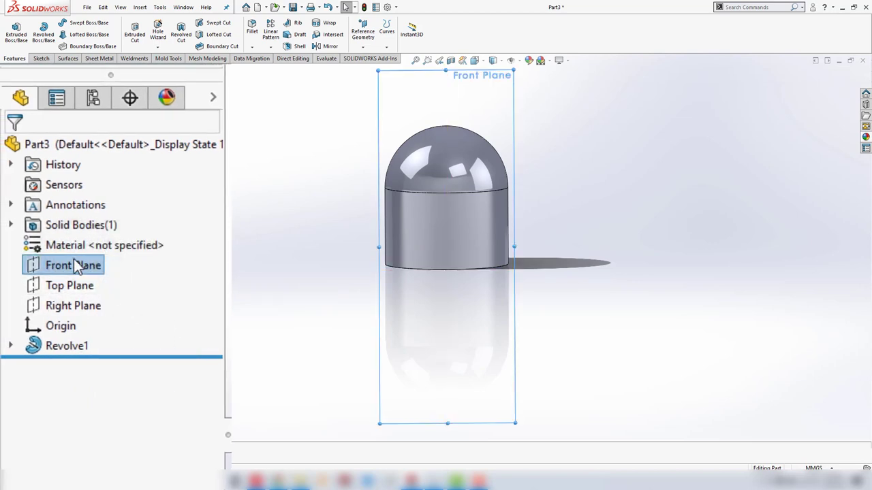
pyautogui.rightClick(73, 260)
pyautogui.click(89, 235)
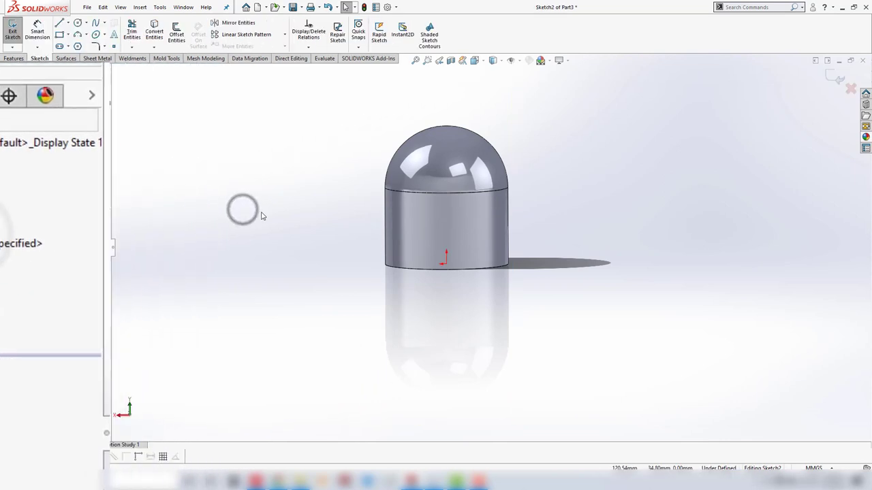
pyautogui.moveTo(261, 211); pyautogui.dragTo(291, 171, button='right')
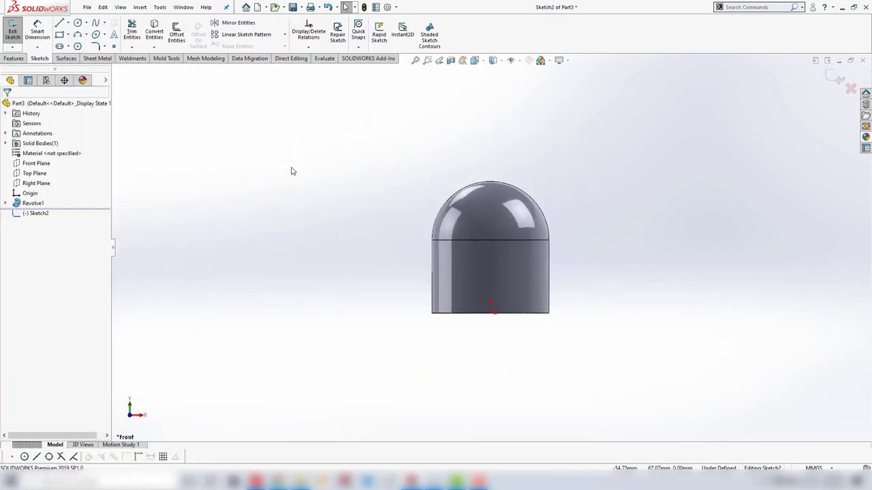
# Step: Draw a style spline sweeping from above the dome down across its right side
pyautogui.click(105, 22)
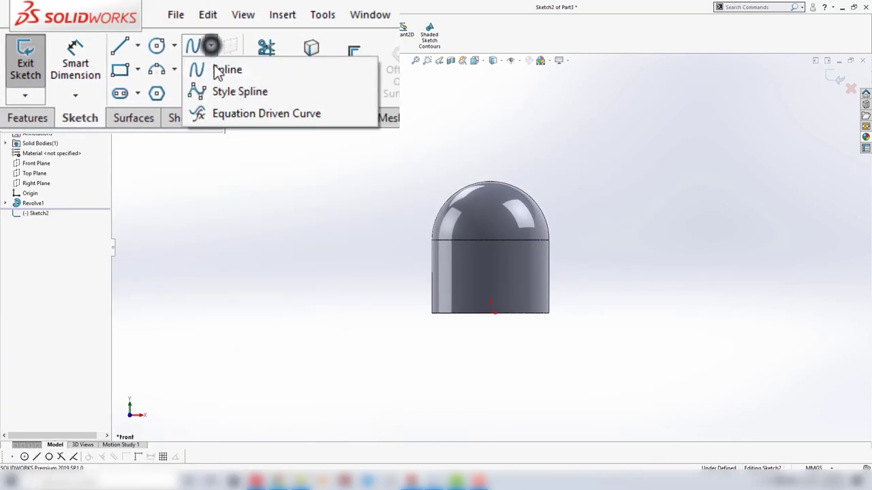
pyautogui.click(215, 100)
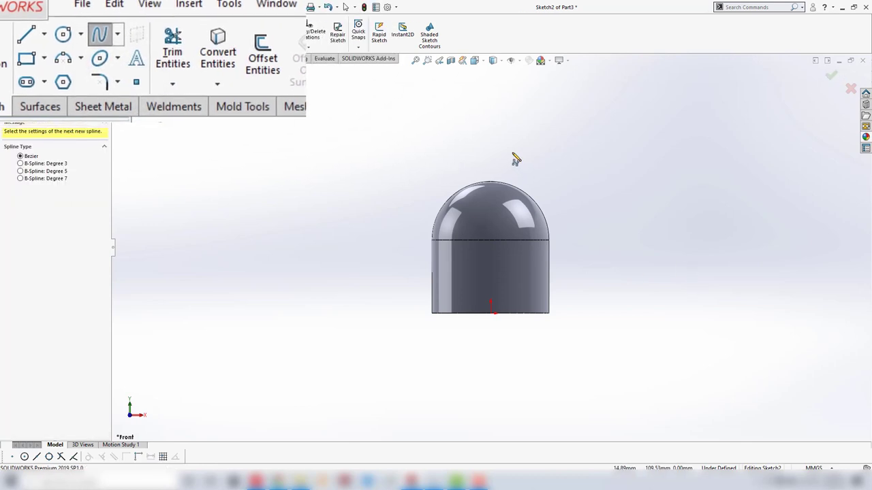
pyautogui.click(507, 154)
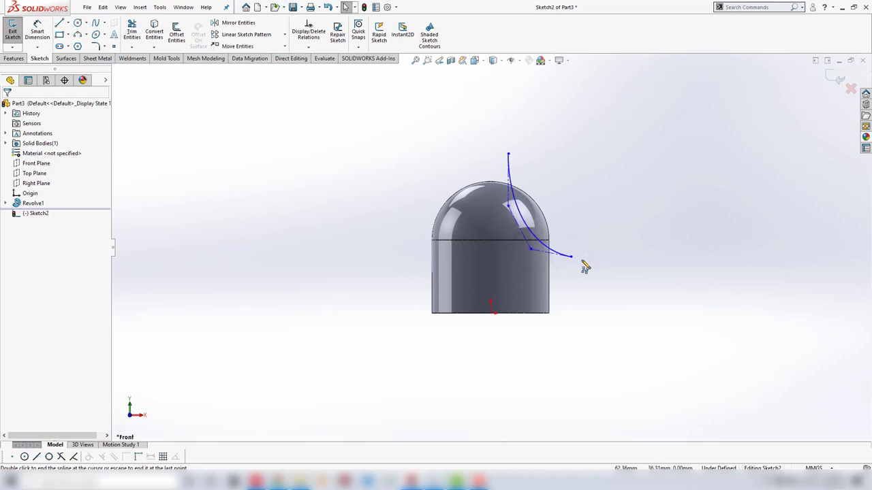
pyautogui.scroll(2, 558, 235)
pyautogui.scroll(-1, 504, 194)
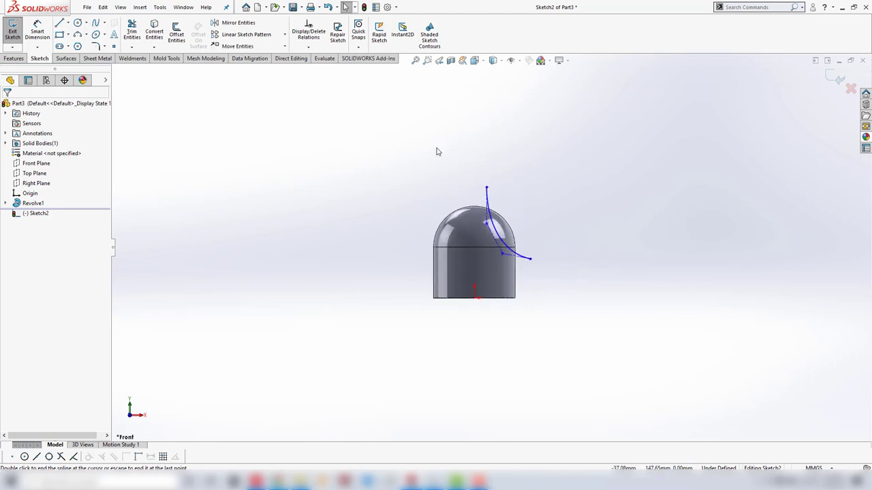
pyautogui.click(67, 23)
pyautogui.click(81, 42)
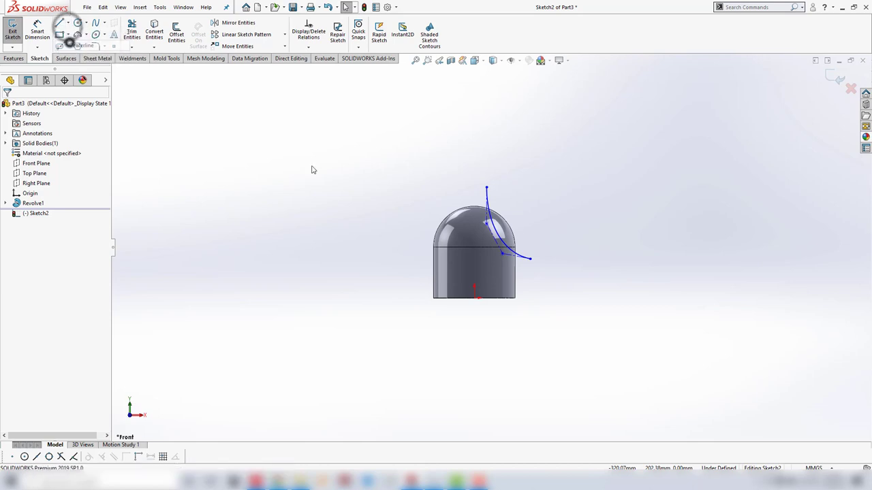
# Step: Add a vertical centerline and dimension the spline's top end 14 mm from it
pyautogui.click(474, 156)
pyautogui.click(474, 327)
pyautogui.press('Escape')
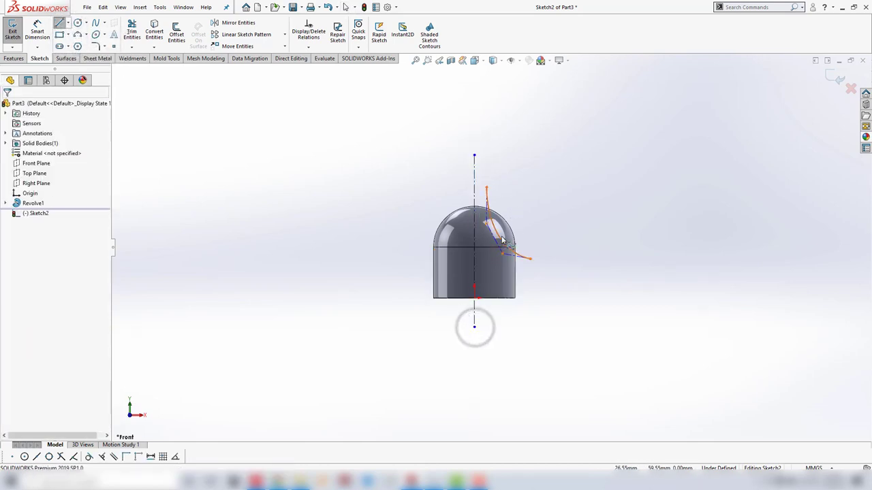
pyautogui.scroll(-3, 502, 238)
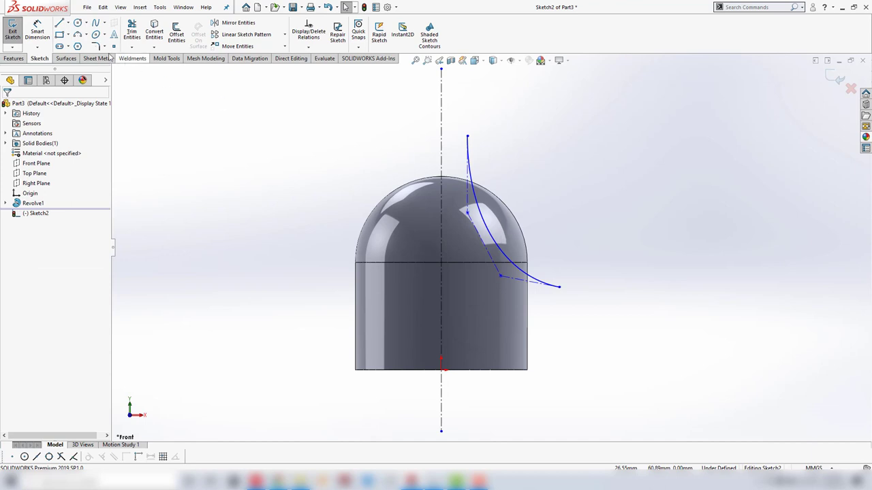
pyautogui.click(467, 178)
pyautogui.click(441, 156)
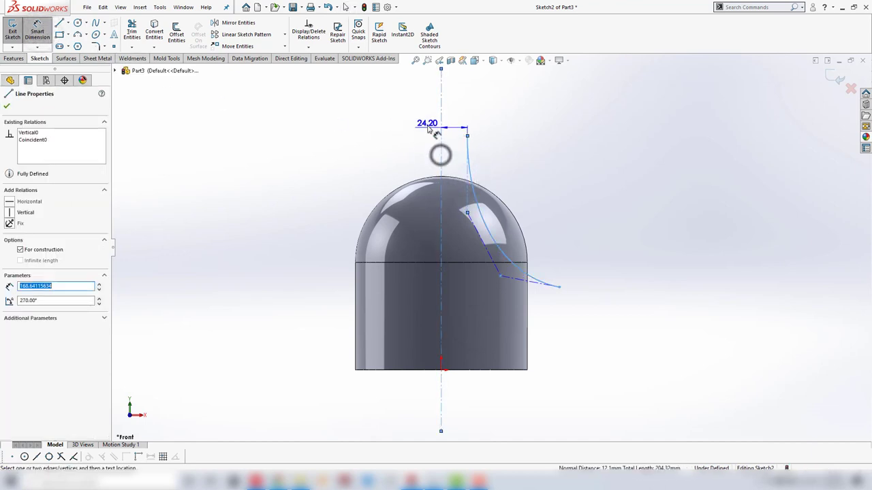
pyautogui.click(453, 111)
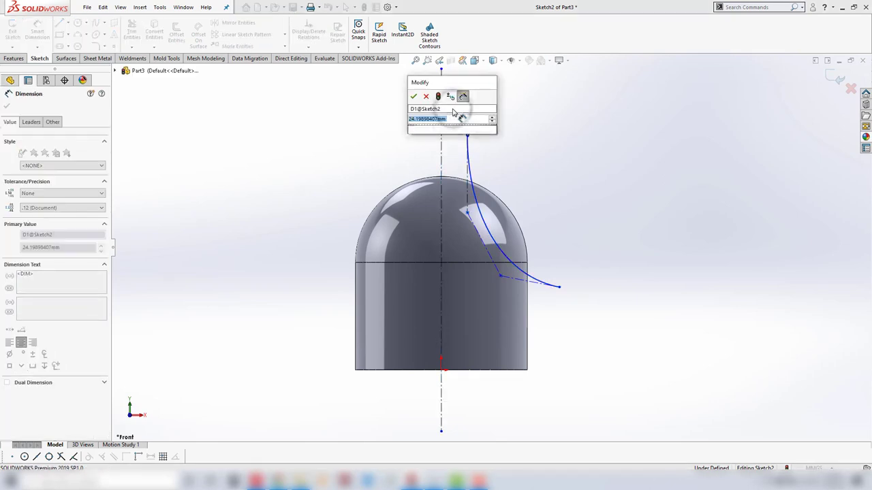
pyautogui.write('14')
pyautogui.press('Return')
pyautogui.click(561, 181)
# Step: Set the spline's control vertices to 75 mm and 45 mm above the bottom edge
pyautogui.scroll(-2, 556, 179)
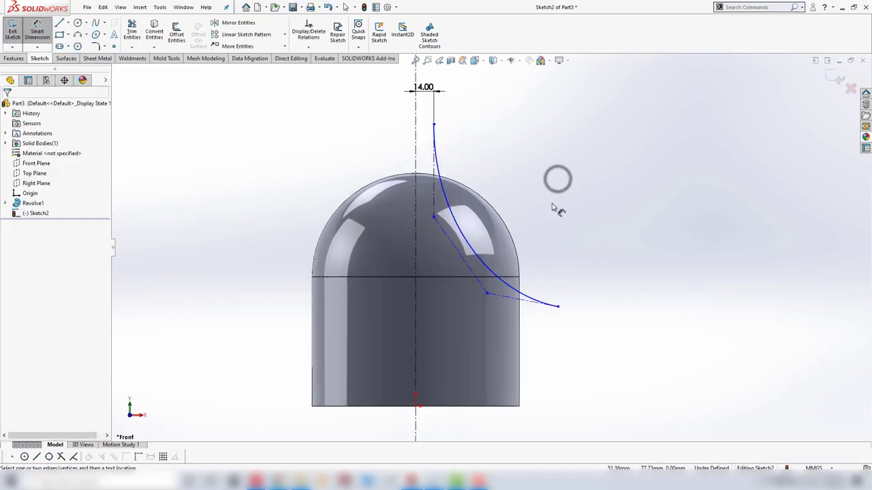
pyautogui.scroll(-2, 557, 179)
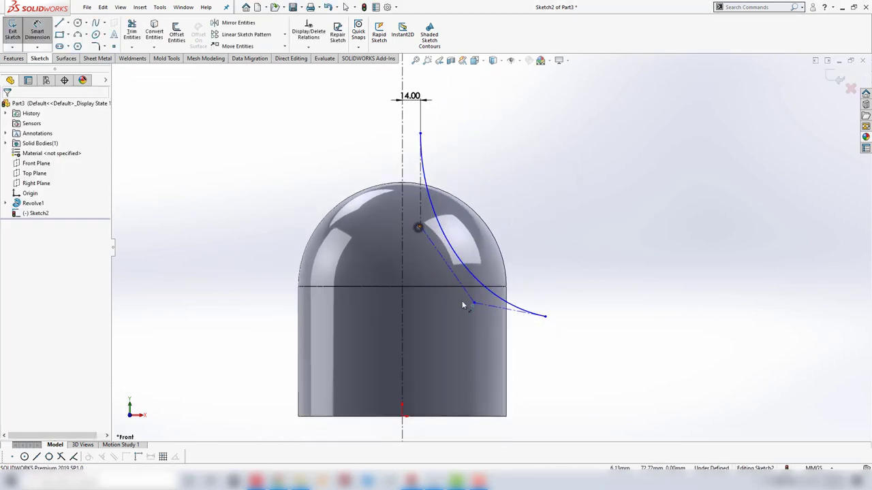
pyautogui.moveTo(418, 227); pyautogui.dragTo(421, 227)
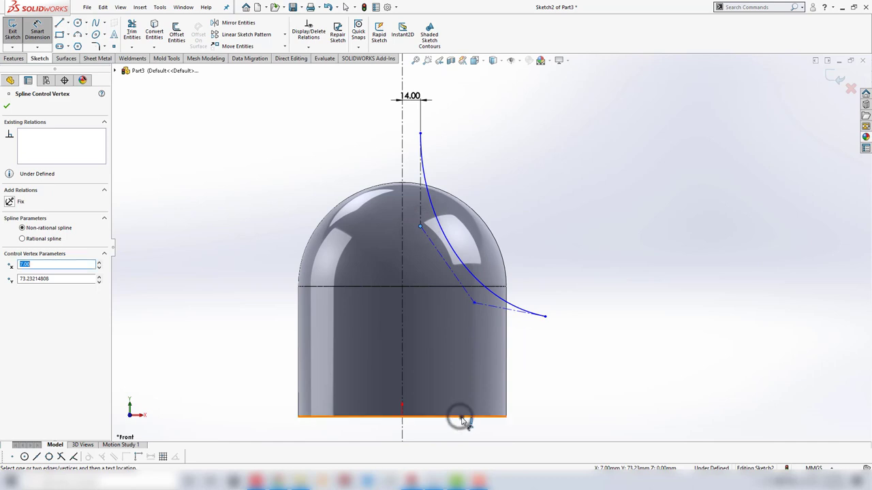
pyautogui.click(461, 416)
pyautogui.click(616, 340)
pyautogui.write('75')
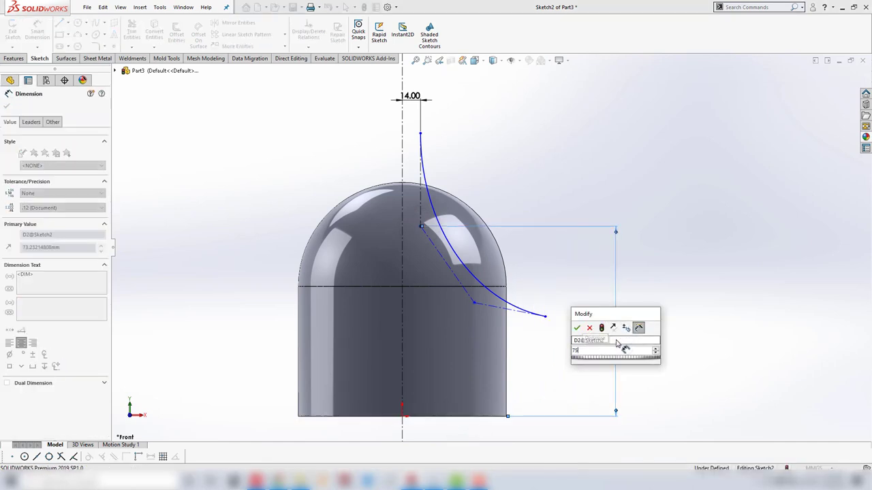
pyautogui.press('Return')
pyautogui.click(660, 316)
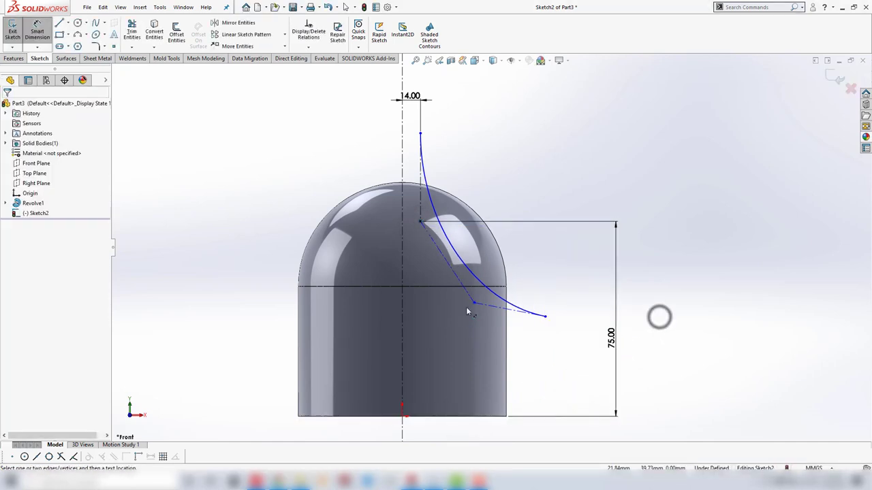
pyautogui.click(476, 305)
pyautogui.click(487, 418)
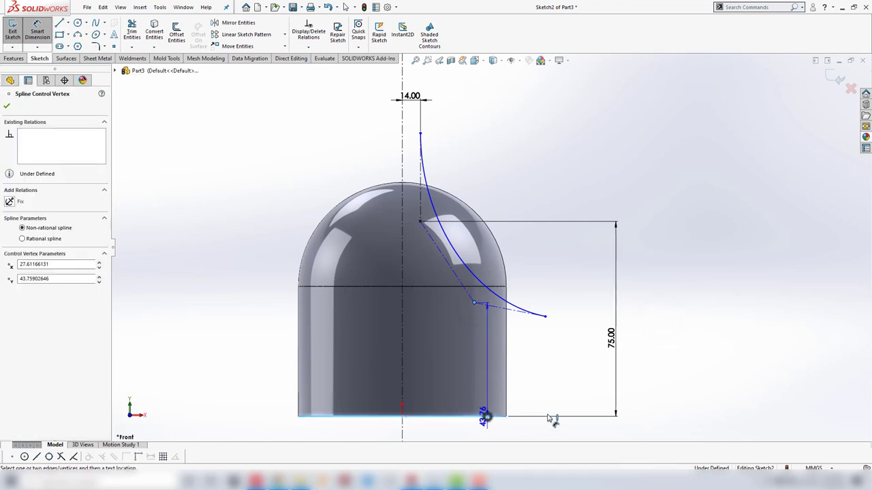
pyautogui.click(647, 387)
pyautogui.write('45')
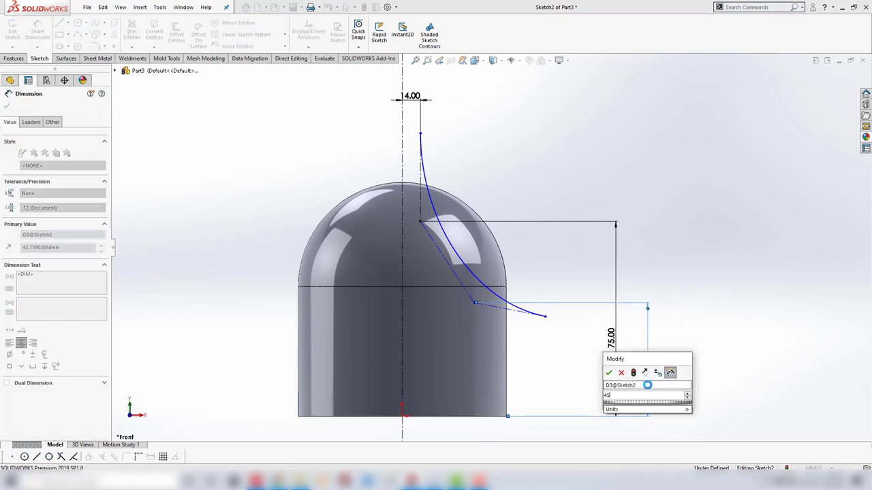
pyautogui.press('Return')
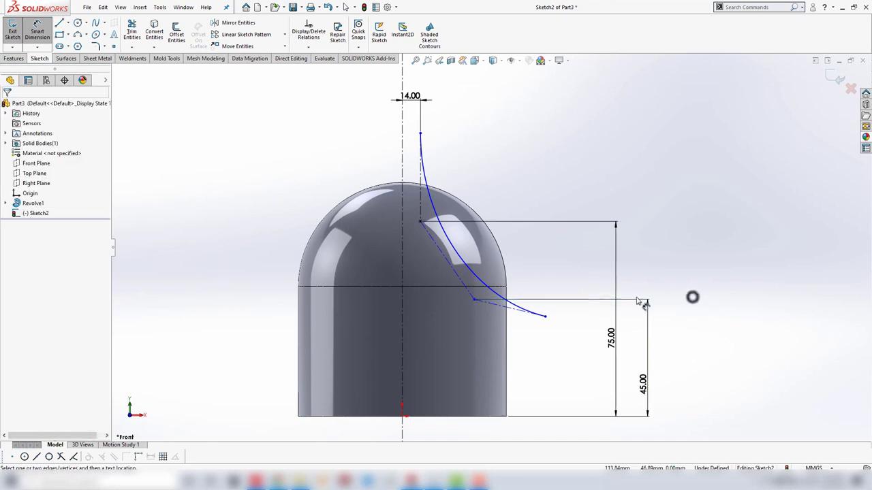
# Step: Constrain the control polygon segments with 35° and 80° angles
pyautogui.click(430, 243)
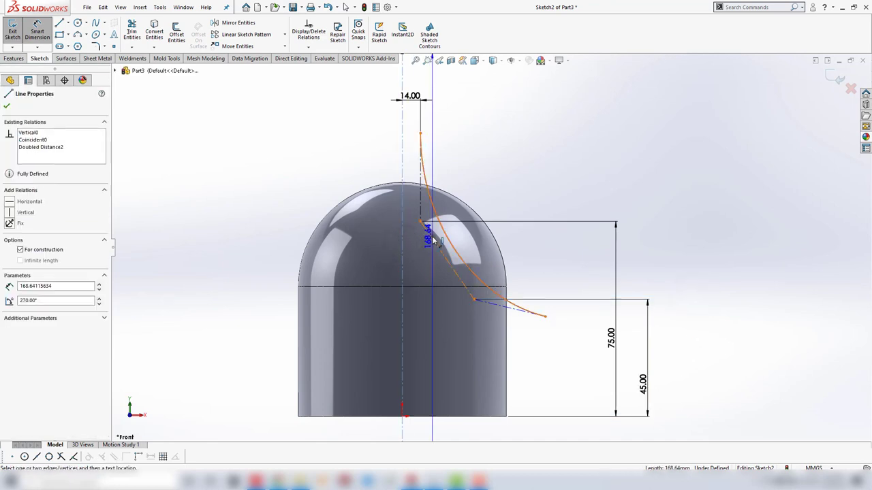
pyautogui.moveTo(436, 241); pyautogui.dragTo(432, 285)
pyautogui.click(421, 298)
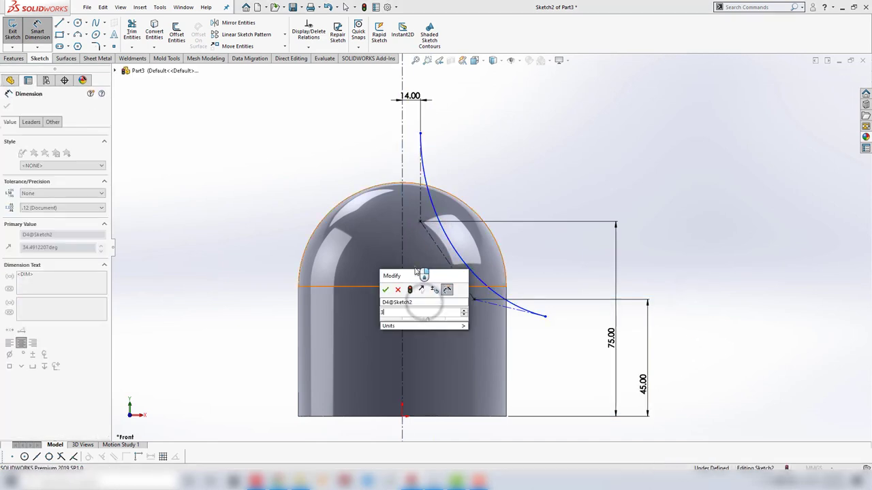
pyautogui.write('35')
pyautogui.press('Return')
pyautogui.press('Escape')
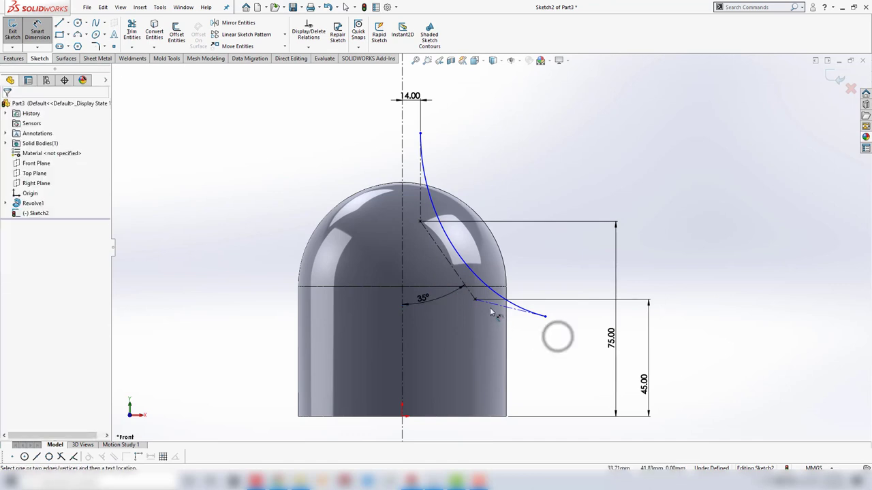
pyautogui.click(495, 310)
pyautogui.click(405, 334)
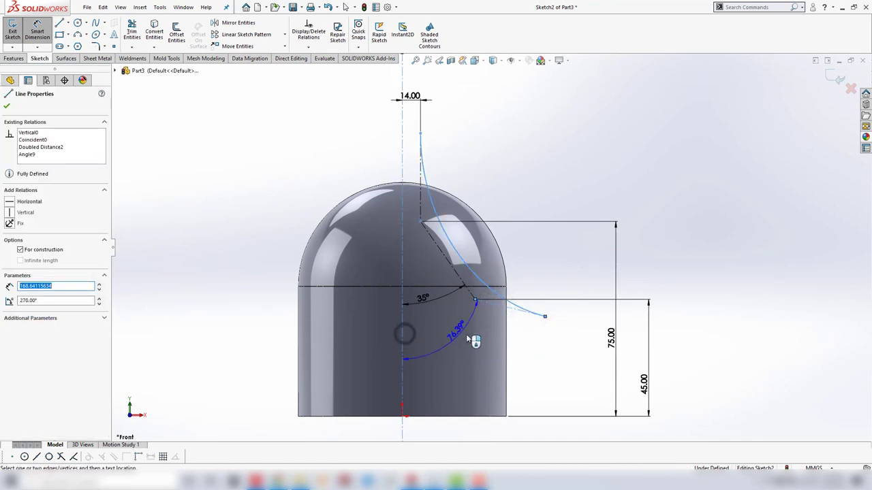
pyautogui.click(485, 346)
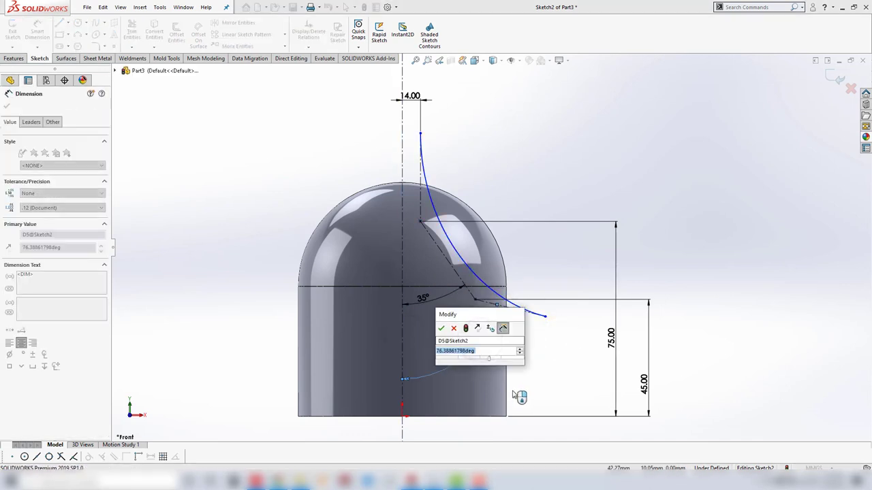
pyautogui.write('80')
pyautogui.press('Return')
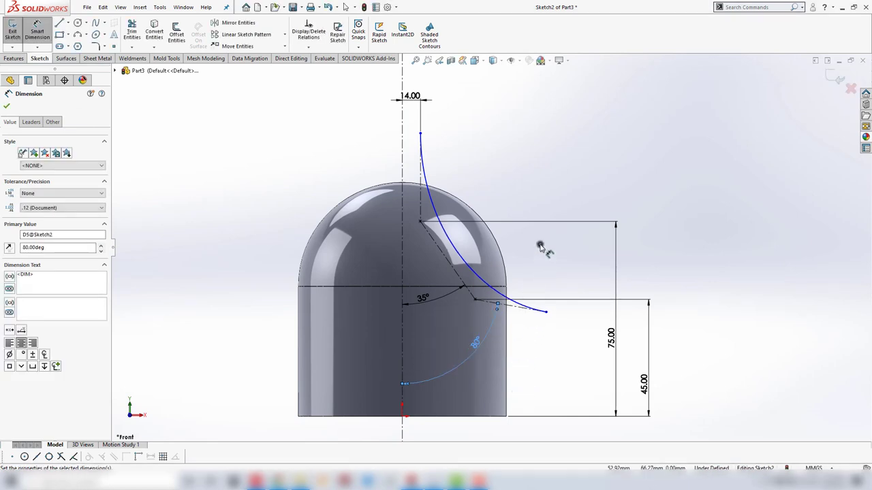
pyautogui.rightClick(540, 247)
pyautogui.click(578, 274)
pyautogui.moveTo(667, 269)
pyautogui.mouseDown(button='middle')
pyautogui.moveTo(591, 274)
pyautogui.moveTo(550, 247)
pyautogui.mouseUp(button='middle')
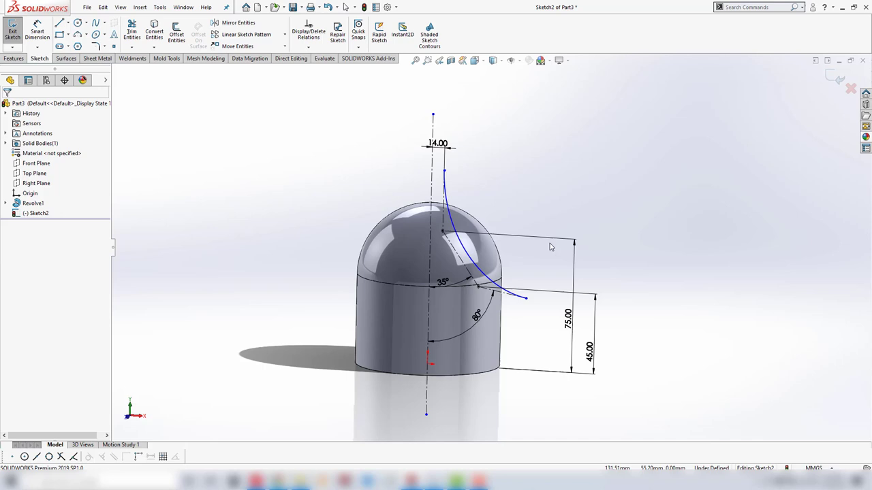
# Step: Extrude the spline into a 113 mm Mid Plane surface crossing the dome
pyautogui.click(64, 59)
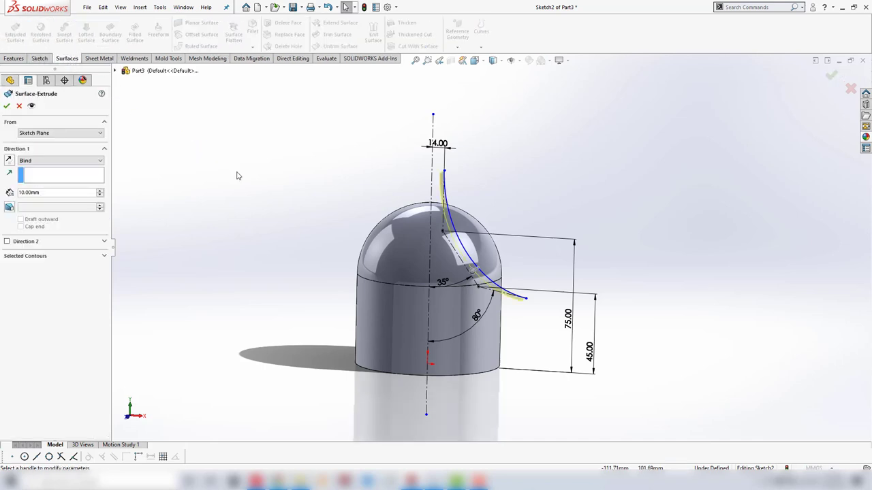
pyautogui.click(92, 160)
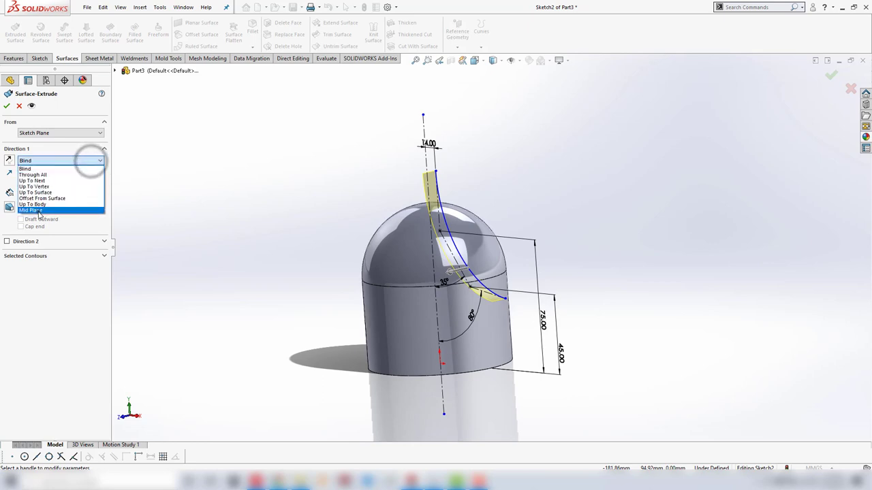
pyautogui.click(37, 208)
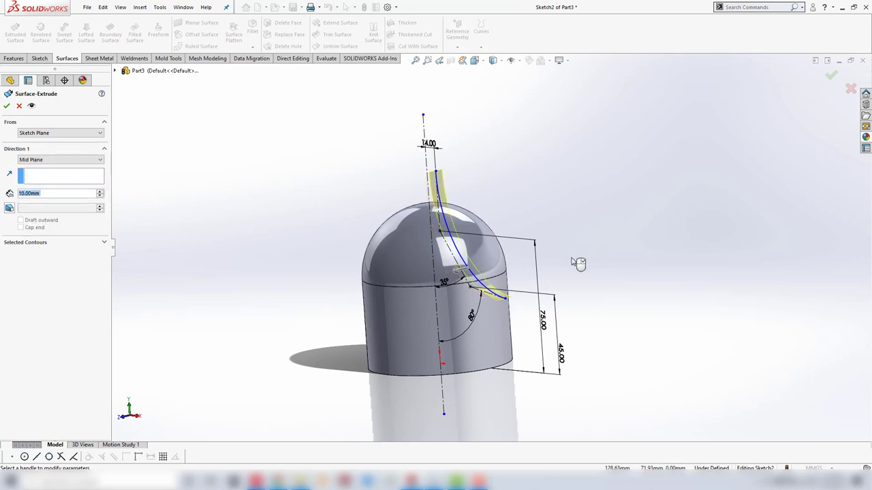
pyautogui.moveTo(584, 263); pyautogui.dragTo(422, 288, button='middle')
pyautogui.click(434, 284)
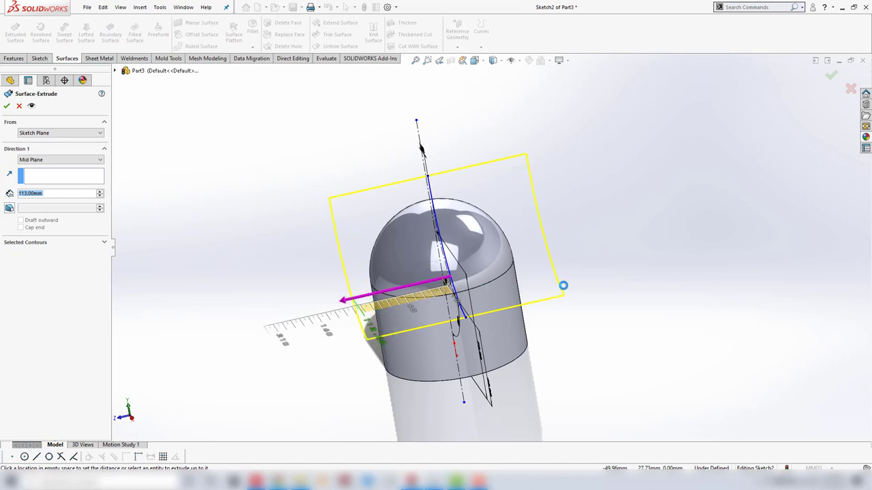
pyautogui.click(564, 286)
pyautogui.moveTo(564, 285); pyautogui.dragTo(545, 266, button='middle')
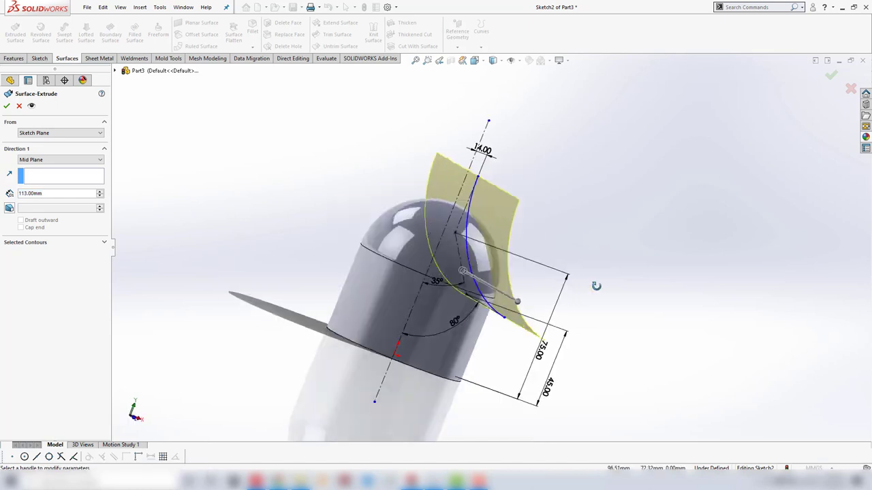
pyautogui.click(831, 75)
pyautogui.moveTo(631, 195)
pyautogui.mouseDown(button='middle')
pyautogui.moveTo(640, 236)
pyautogui.moveTo(512, 204)
pyautogui.moveTo(573, 228)
pyautogui.mouseUp(button='middle')
pyautogui.click(506, 203)
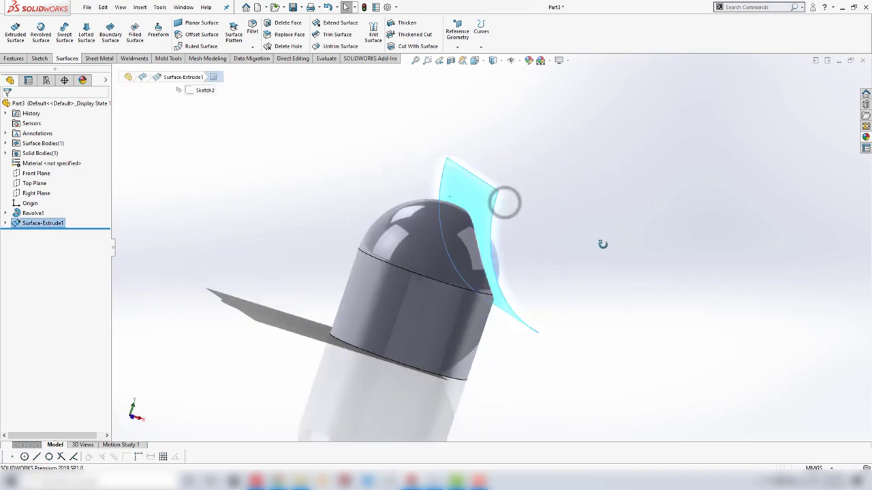
# Step: Cut the dome body using Surface-Extrude1 as the cutting surface
pyautogui.click(406, 47)
pyautogui.click(485, 181)
pyautogui.moveTo(510, 224); pyautogui.dragTo(540, 228, button='middle')
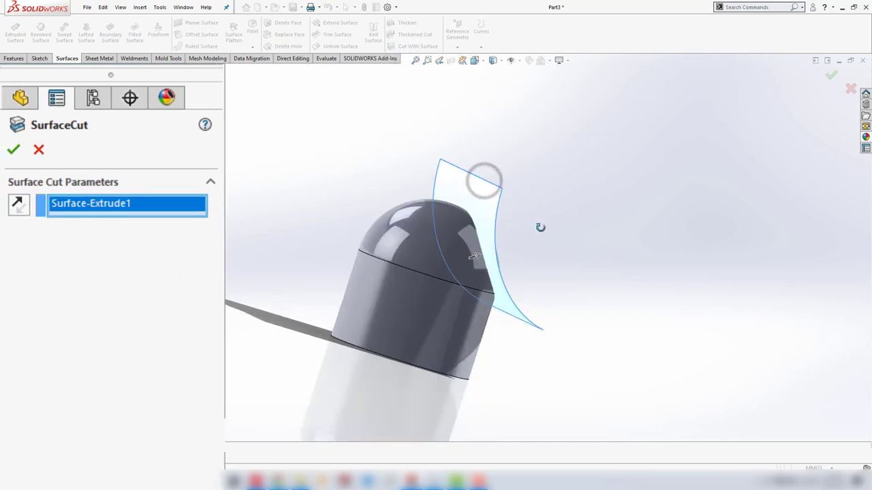
pyautogui.click(14, 149)
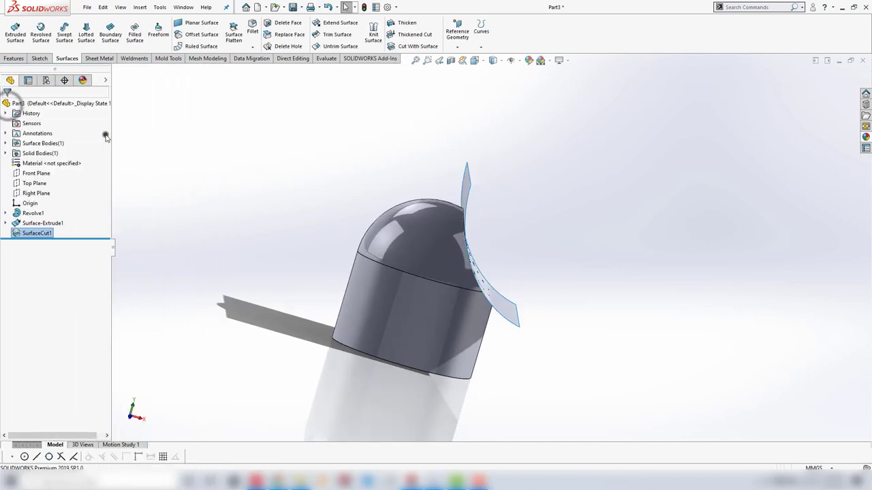
# Step: Hide the extruded cutting surface
pyautogui.click(483, 193)
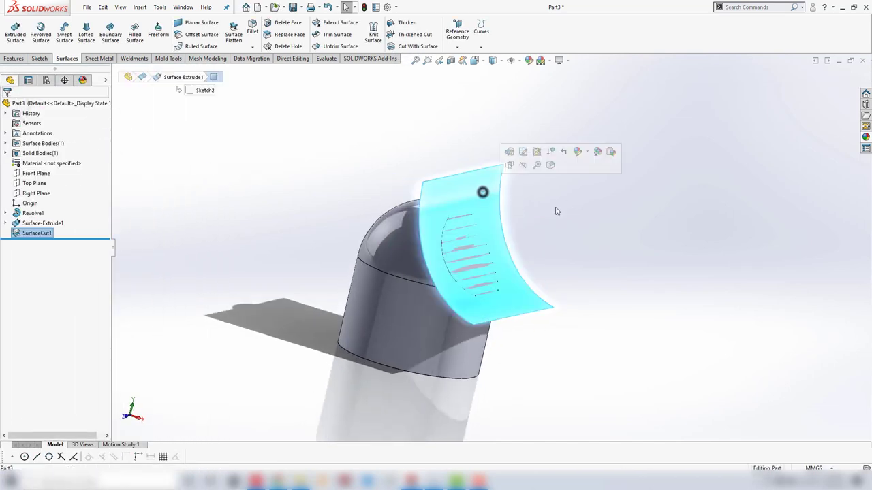
pyautogui.click(536, 166)
pyautogui.moveTo(571, 236)
pyautogui.mouseDown(button='middle')
pyautogui.moveTo(535, 250)
pyautogui.moveTo(411, 195)
pyautogui.mouseUp(button='middle')
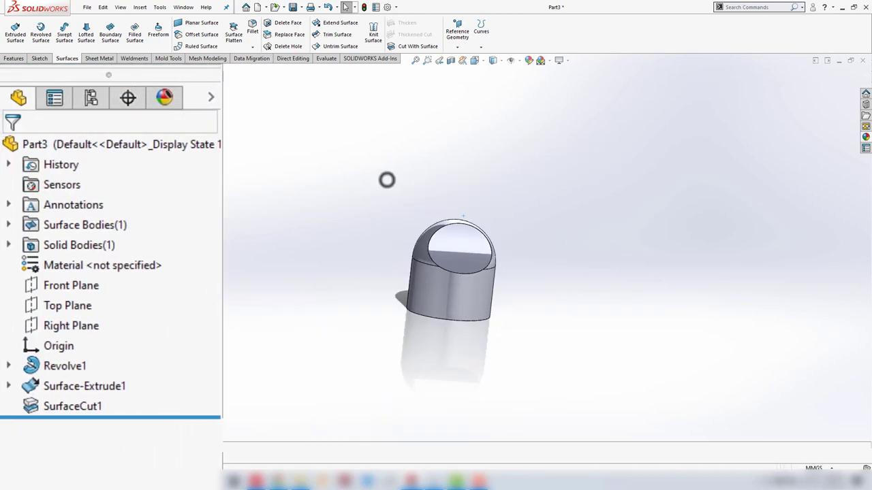
# Step: Open Sketch3 on the Right Plane and set the view Normal To it
pyautogui.click(68, 326)
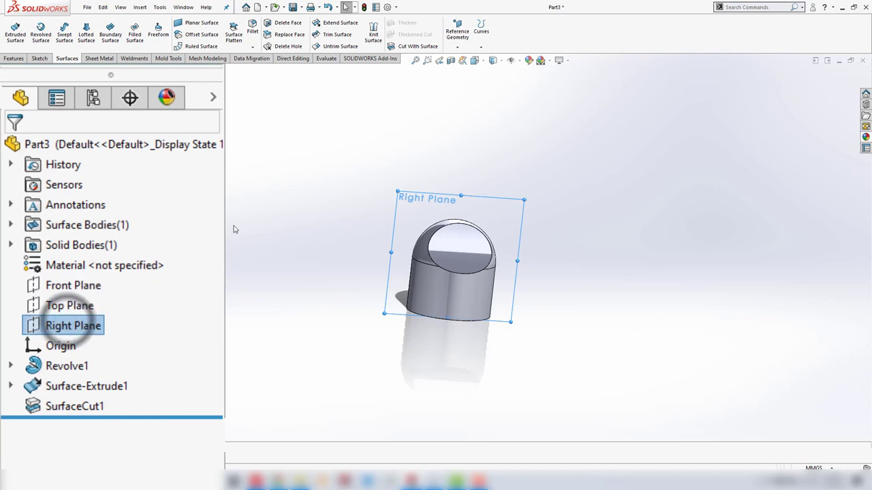
pyautogui.moveTo(291, 239); pyautogui.dragTo(298, 234, button='middle')
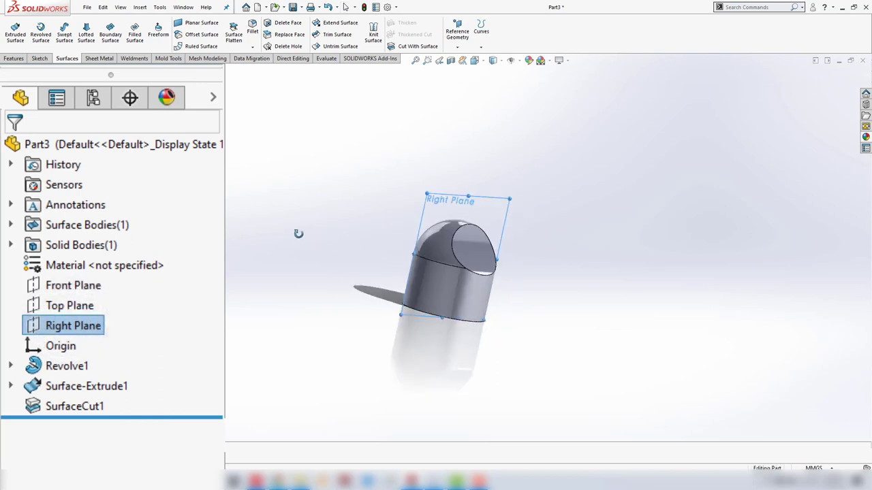
pyautogui.rightClick(78, 331)
pyautogui.click(91, 294)
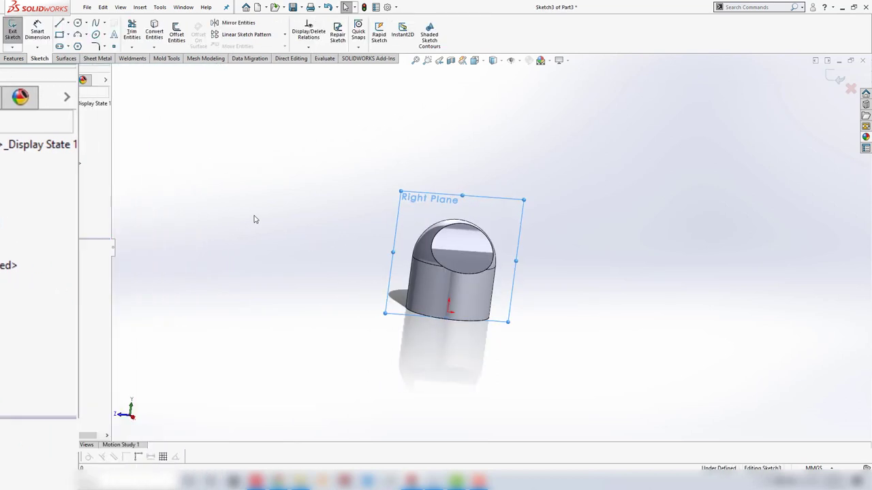
pyautogui.click(480, 60)
pyautogui.click(530, 110)
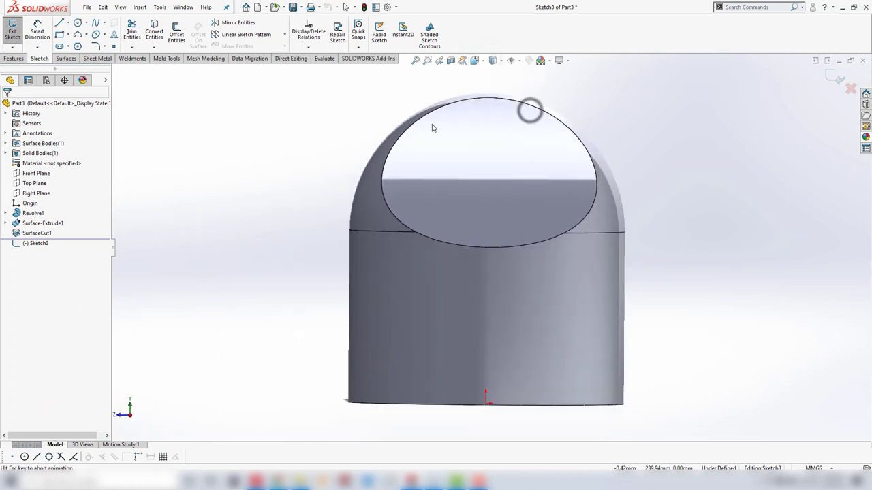
pyautogui.click(199, 163)
pyautogui.press('z')
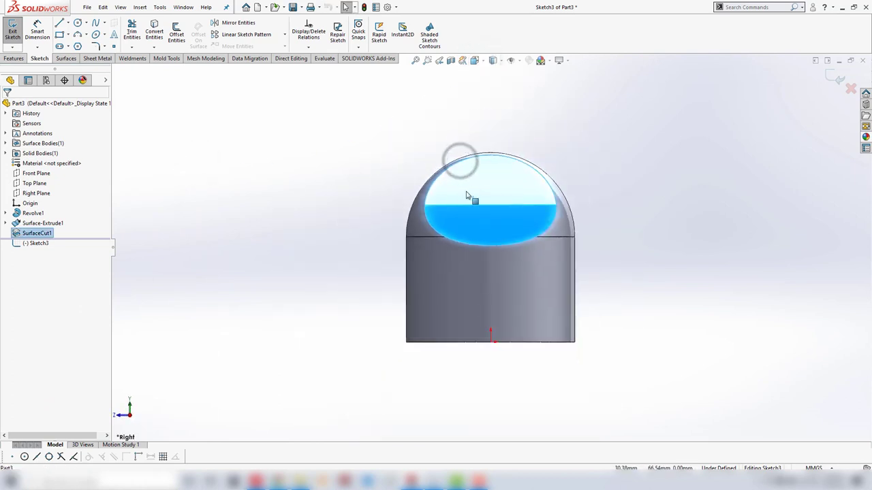
pyautogui.press('z')
pyautogui.moveTo(439, 216); pyautogui.dragTo(540, 155, button='middle')
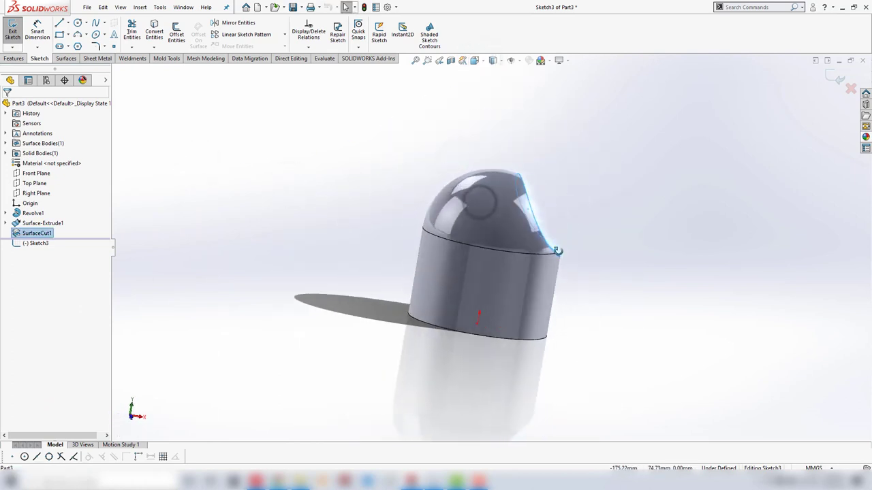
pyautogui.moveTo(540, 155); pyautogui.dragTo(587, 100, button='right')
pyautogui.press('Escape')
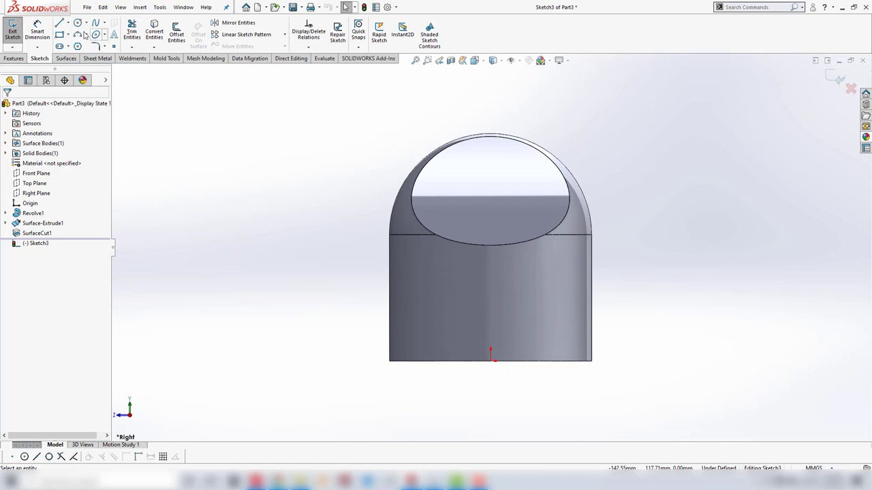
# Step: Offset the slanted cut face's edge 1 mm inward into Sketch3, then exit the sketch
pyautogui.click(176, 34)
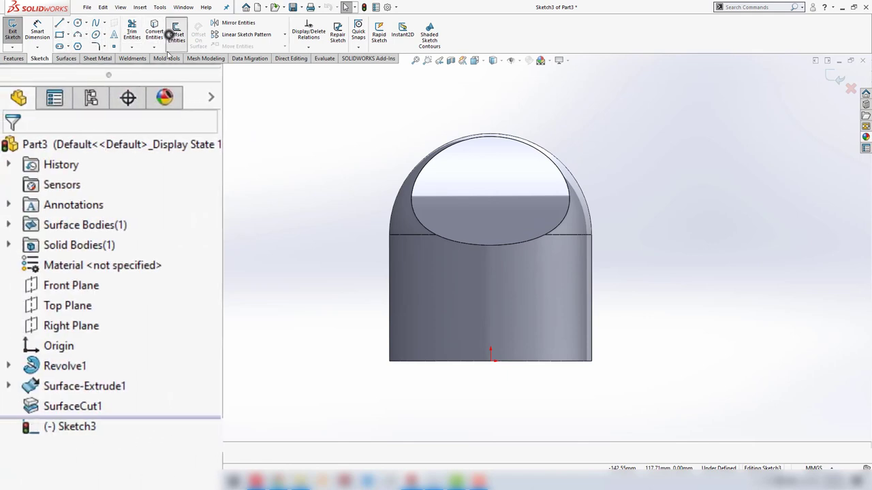
pyautogui.write('1')
pyautogui.press('Return')
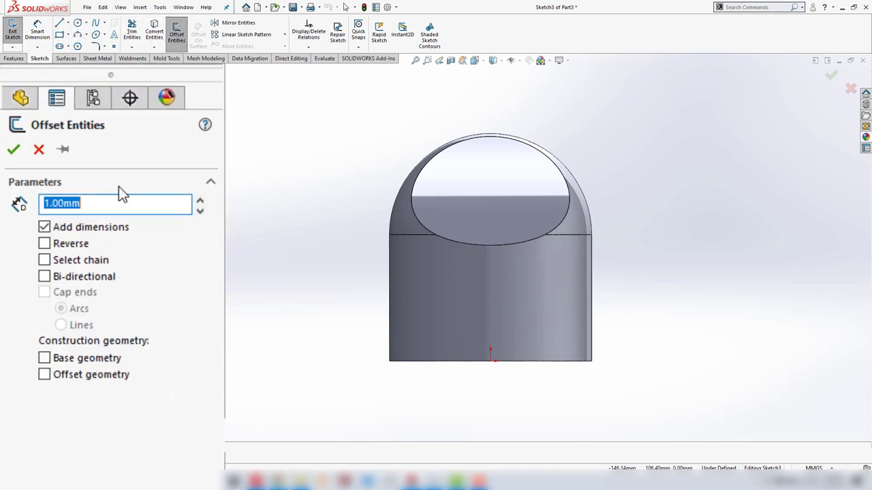
pyautogui.click(492, 181)
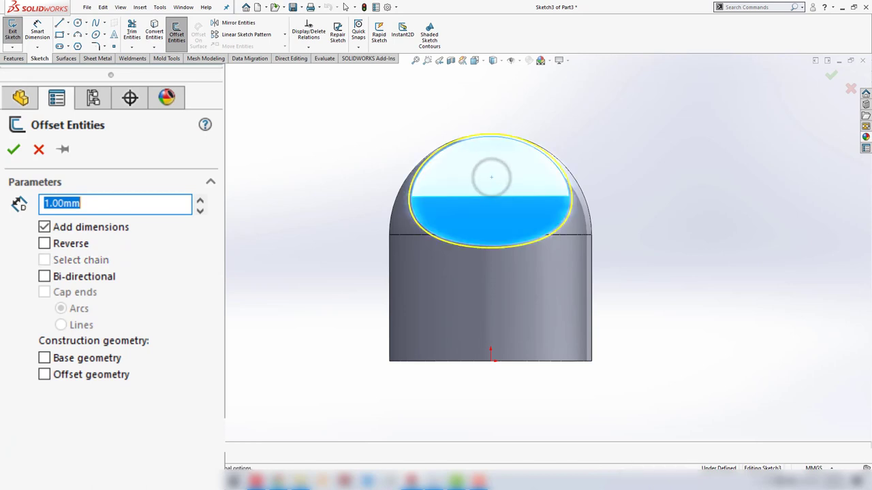
pyautogui.click(45, 244)
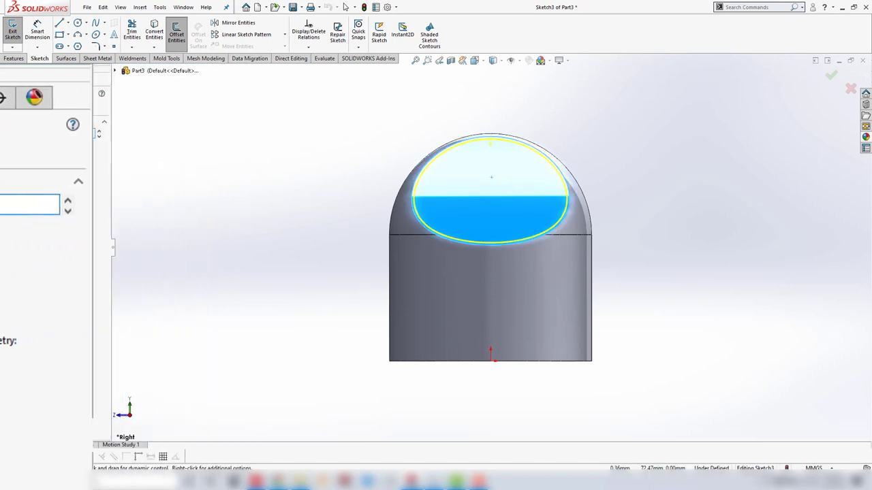
pyautogui.moveTo(186, 170)
pyautogui.mouseDown(button='middle')
pyautogui.moveTo(337, 225)
pyautogui.moveTo(253, 198)
pyautogui.moveTo(324, 221)
pyautogui.mouseUp(button='middle')
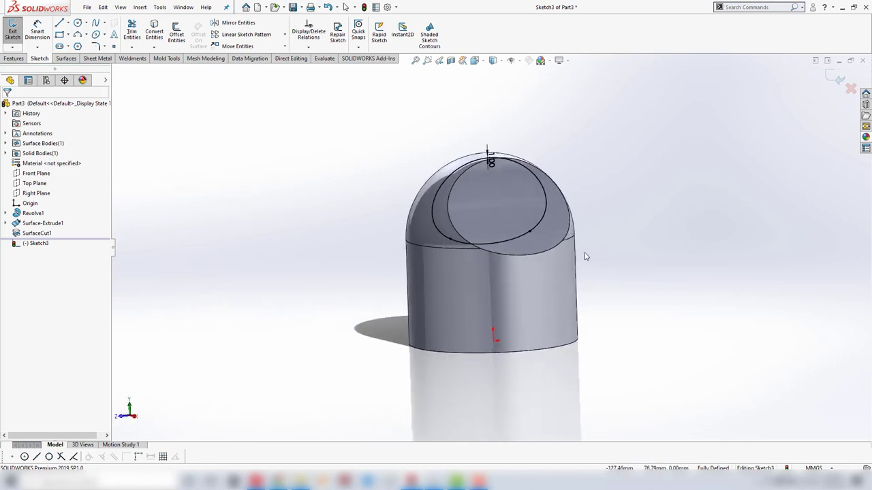
pyautogui.moveTo(584, 256)
pyautogui.mouseDown(button='middle')
pyautogui.moveTo(514, 258)
pyautogui.moveTo(286, 191)
pyautogui.moveTo(520, 200)
pyautogui.mouseUp(button='middle')
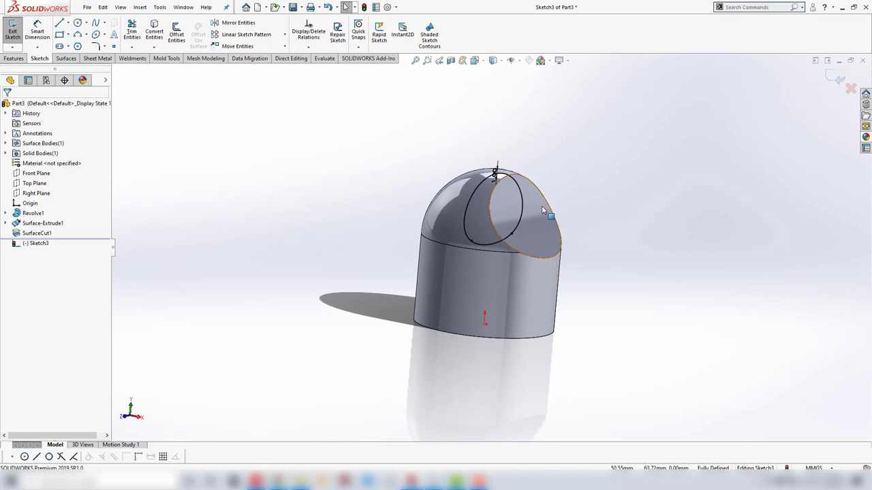
pyautogui.click(543, 210)
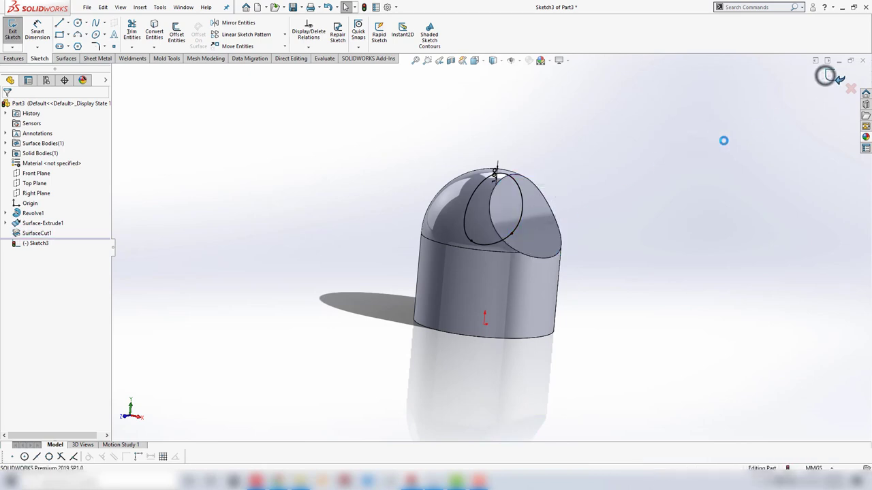
pyautogui.click(534, 245)
# Step: Delete the slanted cut face with Delete and Patch so the dome surface closes smoothly
pyautogui.moveTo(534, 245)
pyautogui.mouseDown(button='middle')
pyautogui.moveTo(611, 257)
pyautogui.moveTo(553, 240)
pyautogui.moveTo(598, 237)
pyautogui.mouseUp(button='middle')
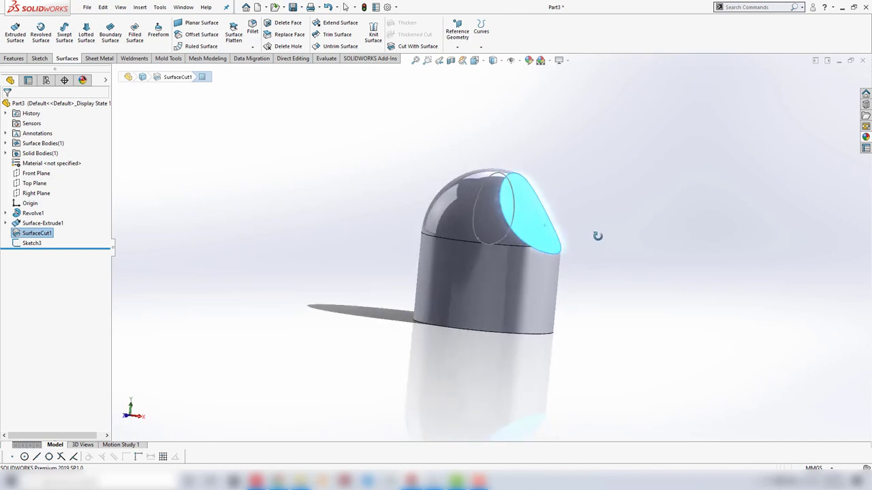
pyautogui.click(611, 231)
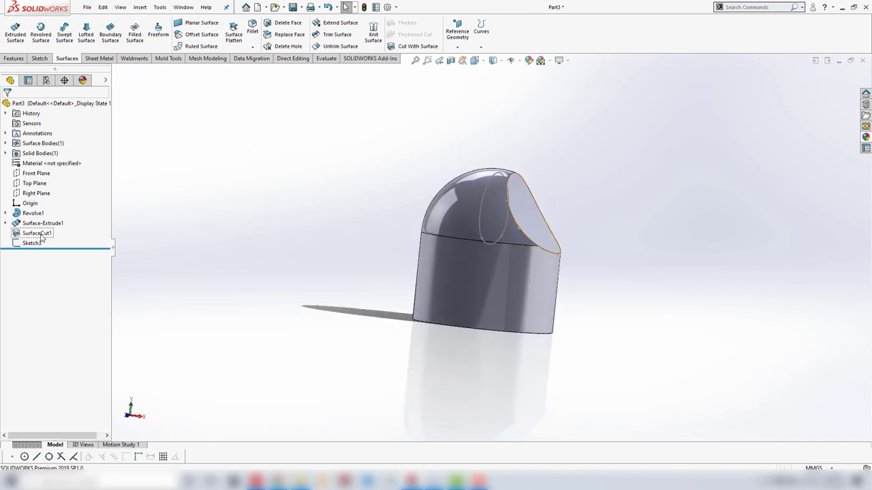
pyautogui.click(145, 240)
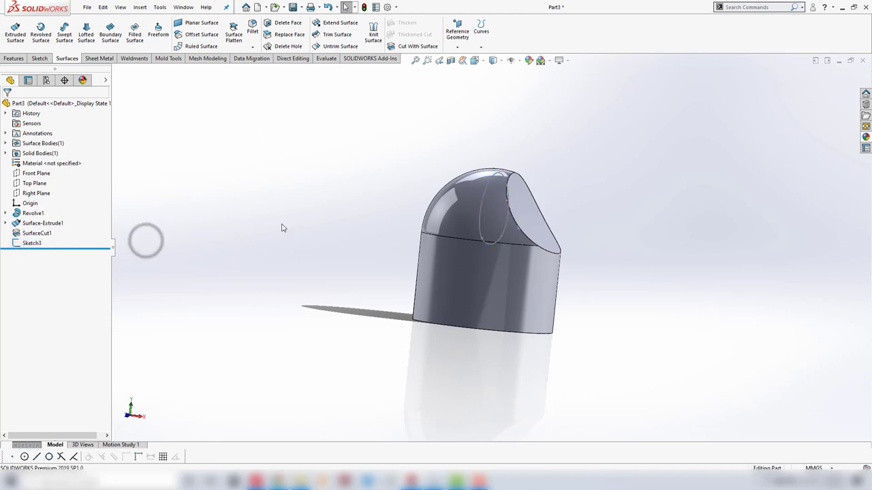
pyautogui.click(286, 25)
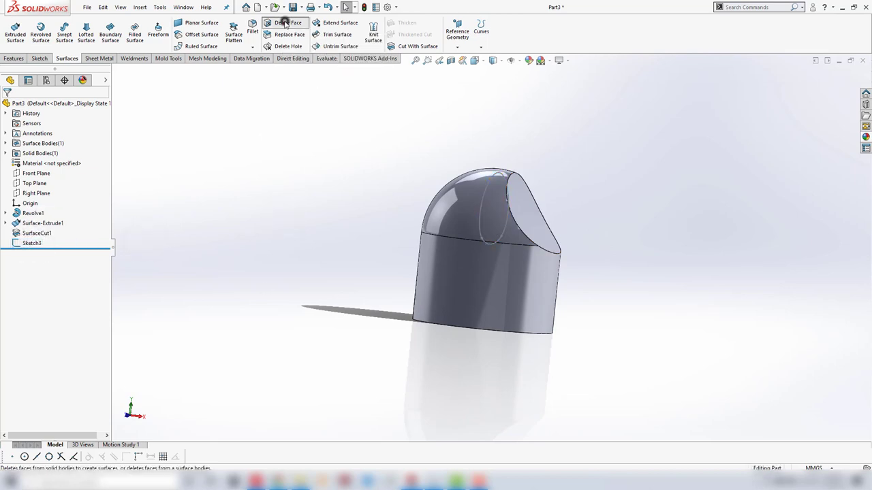
pyautogui.moveTo(304, 243); pyautogui.dragTo(280, 241, button='middle')
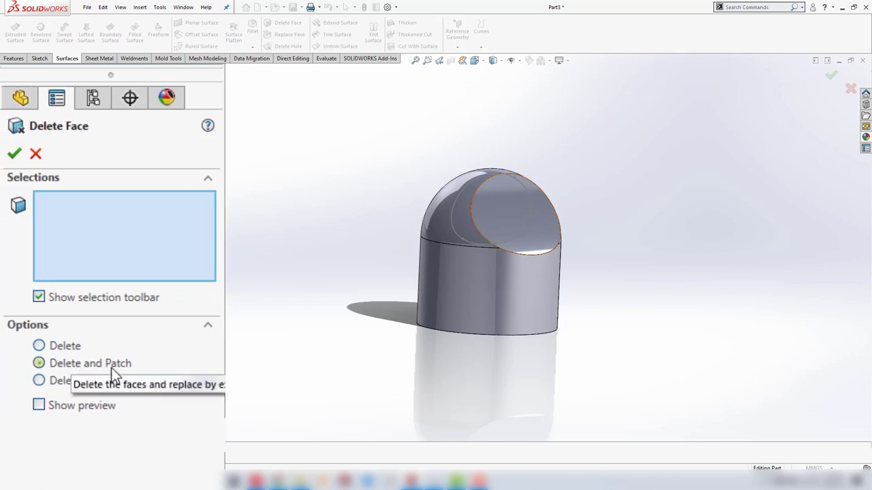
pyautogui.click(494, 207)
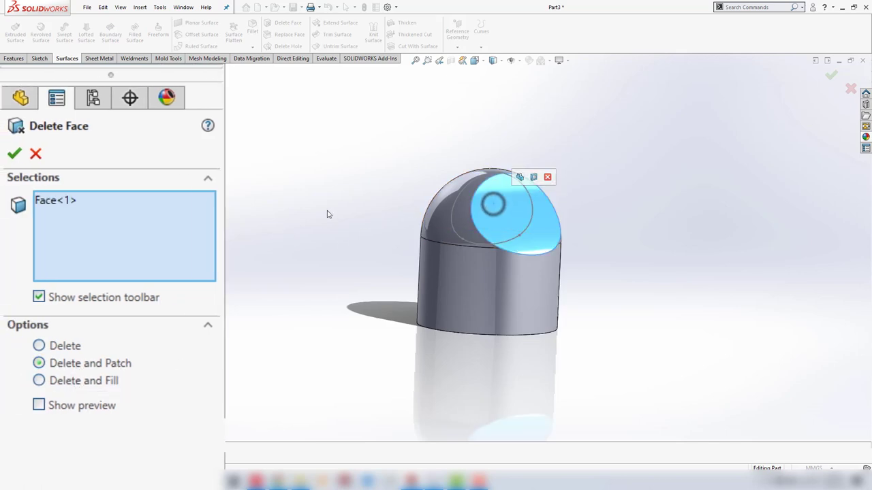
pyautogui.click(15, 154)
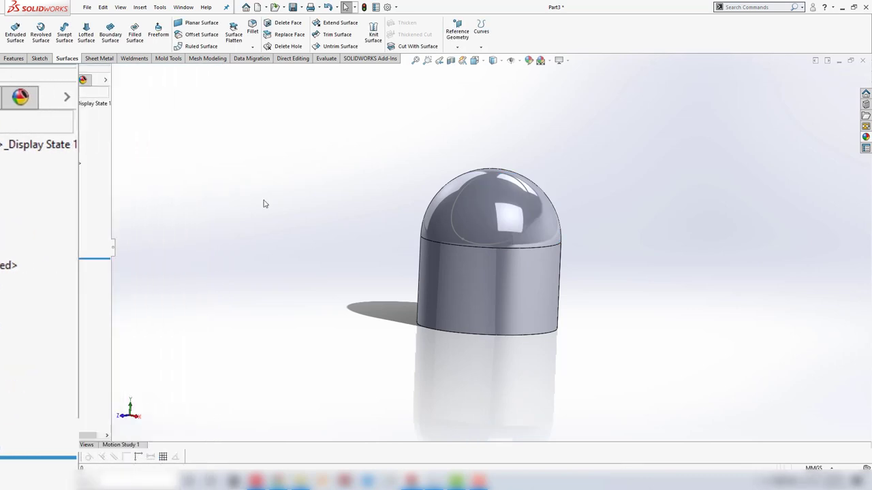
pyautogui.moveTo(263, 200)
pyautogui.mouseDown(button='middle')
pyautogui.moveTo(403, 248)
pyautogui.moveTo(218, 232)
pyautogui.mouseUp(button='middle')
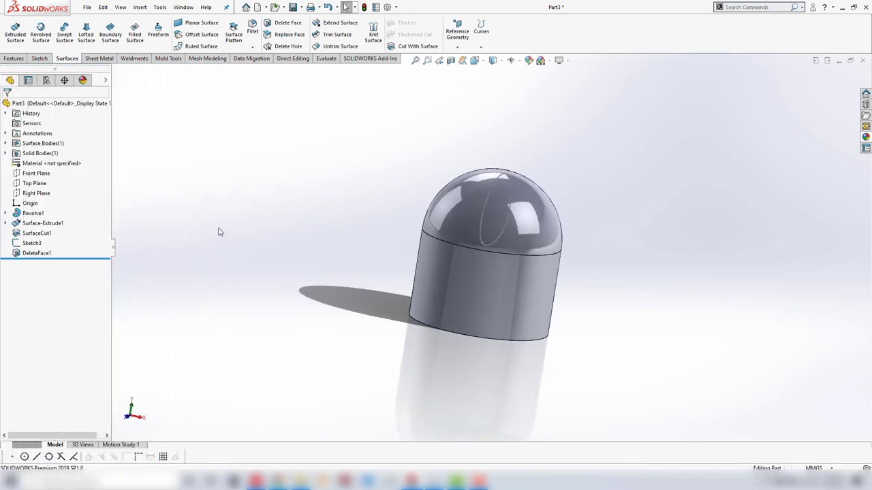
pyautogui.moveTo(318, 287); pyautogui.dragTo(269, 266, button='middle')
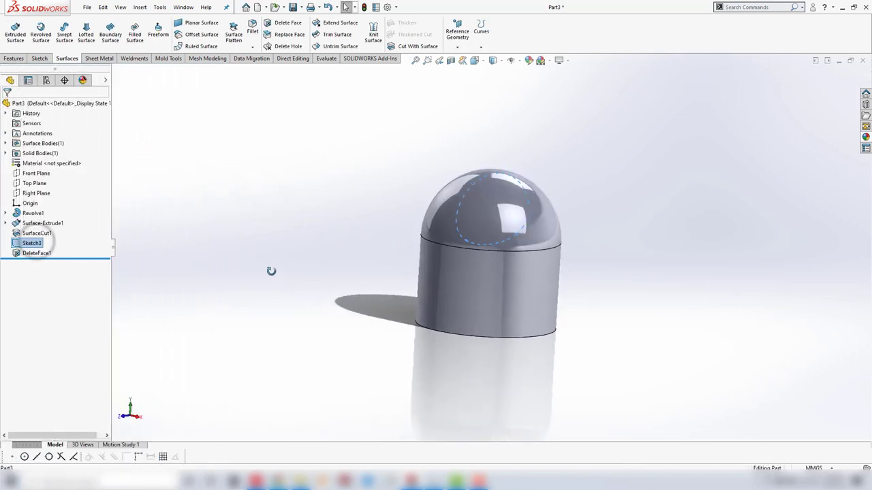
# Step: Extrude-cut the sketch mid-plane 113 mm through the dome with a 1° outward draft
pyautogui.click(13, 59)
pyautogui.click(135, 36)
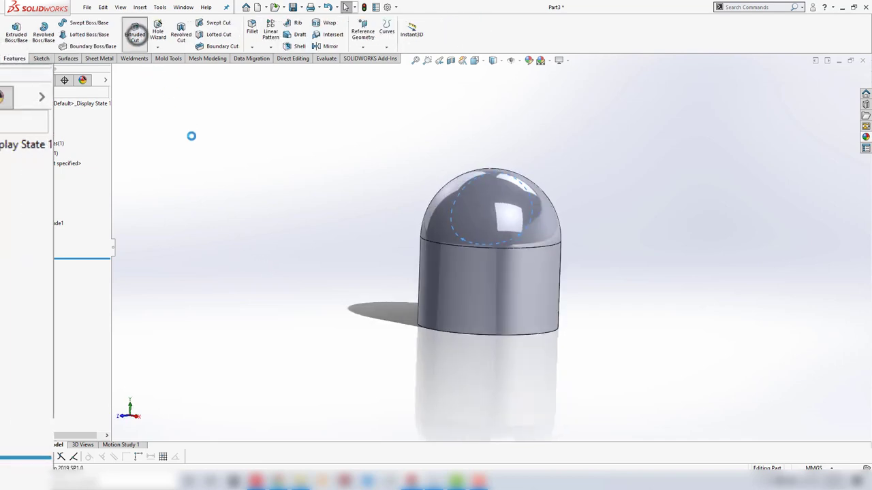
pyautogui.click(106, 259)
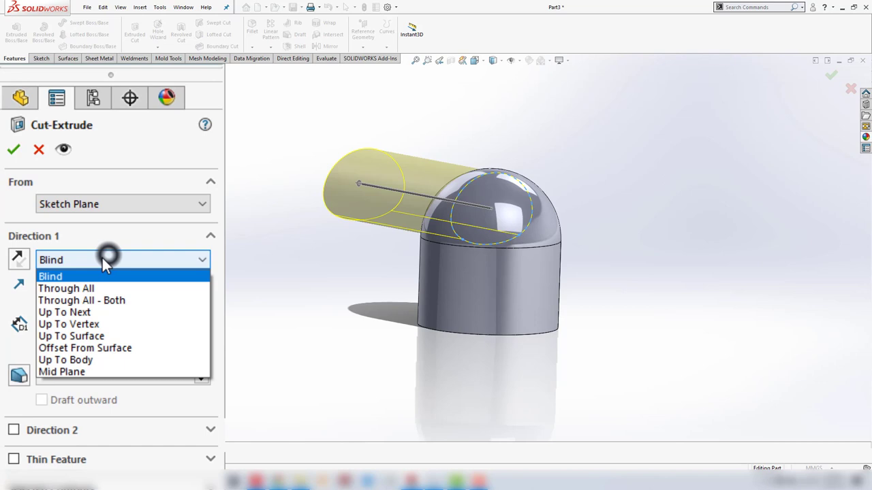
pyautogui.click(73, 371)
pyautogui.moveTo(272, 259)
pyautogui.mouseDown(button='middle')
pyautogui.moveTo(256, 241)
pyautogui.moveTo(229, 234)
pyautogui.moveTo(280, 244)
pyautogui.moveTo(250, 235)
pyautogui.moveTo(266, 240)
pyautogui.mouseUp(button='middle')
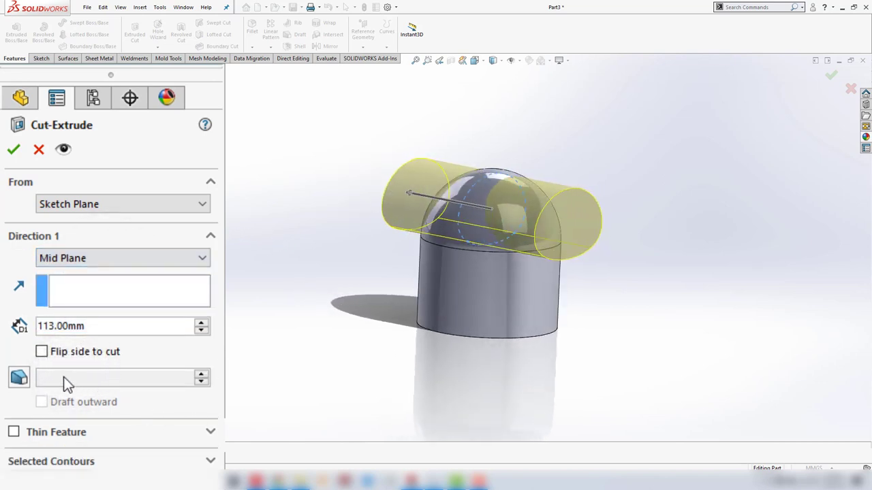
pyautogui.click(20, 379)
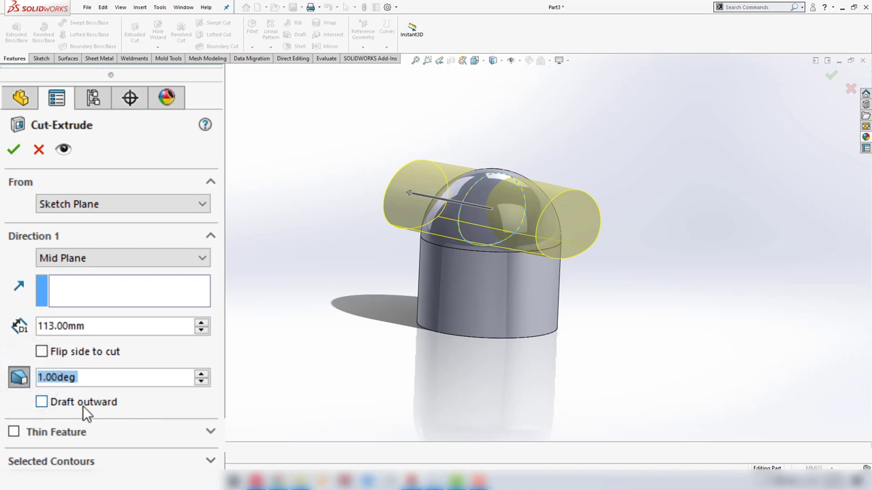
pyautogui.click(68, 406)
pyautogui.moveTo(260, 290)
pyautogui.mouseDown(button='middle')
pyautogui.moveTo(239, 277)
pyautogui.moveTo(300, 321)
pyautogui.moveTo(288, 352)
pyautogui.moveTo(308, 297)
pyautogui.moveTo(292, 296)
pyautogui.mouseUp(button='middle')
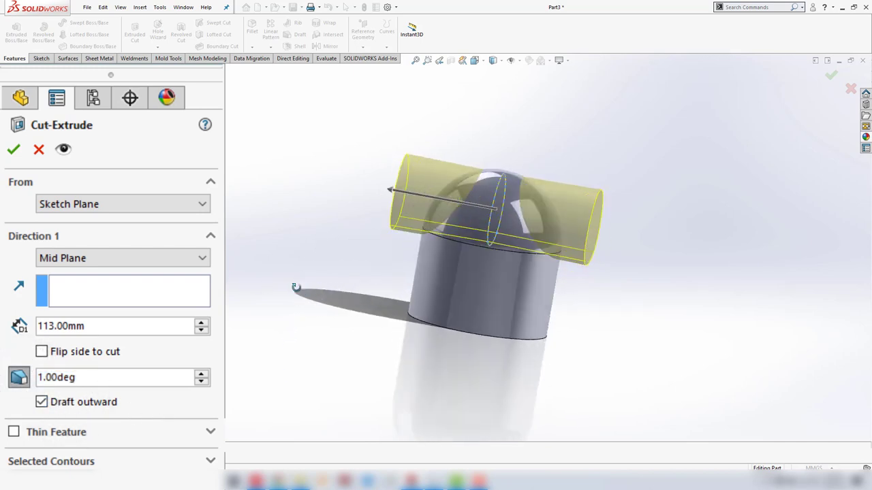
pyautogui.click(12, 153)
pyautogui.moveTo(235, 240)
pyautogui.mouseDown(button='middle')
pyautogui.moveTo(278, 268)
pyautogui.moveTo(257, 243)
pyautogui.moveTo(275, 249)
pyautogui.moveTo(273, 266)
pyautogui.moveTo(277, 249)
pyautogui.moveTo(285, 331)
pyautogui.moveTo(293, 234)
pyautogui.moveTo(318, 244)
pyautogui.moveTo(294, 304)
pyautogui.moveTo(296, 292)
pyautogui.mouseUp(button='middle')
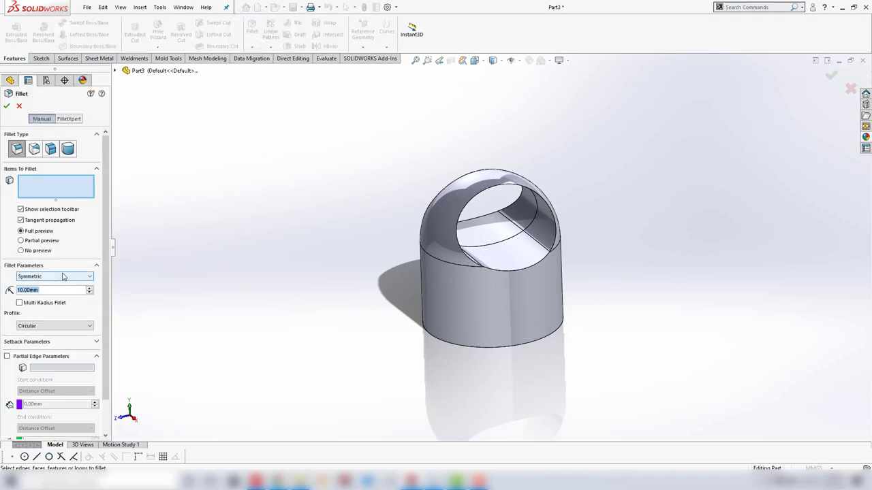
# Step: Apply a 0.50 mm fillet to the opening's two rim edges and inspect the rounded hole
pyautogui.click(455, 229)
pyautogui.moveTo(418, 204); pyautogui.dragTo(480, 175, button='middle')
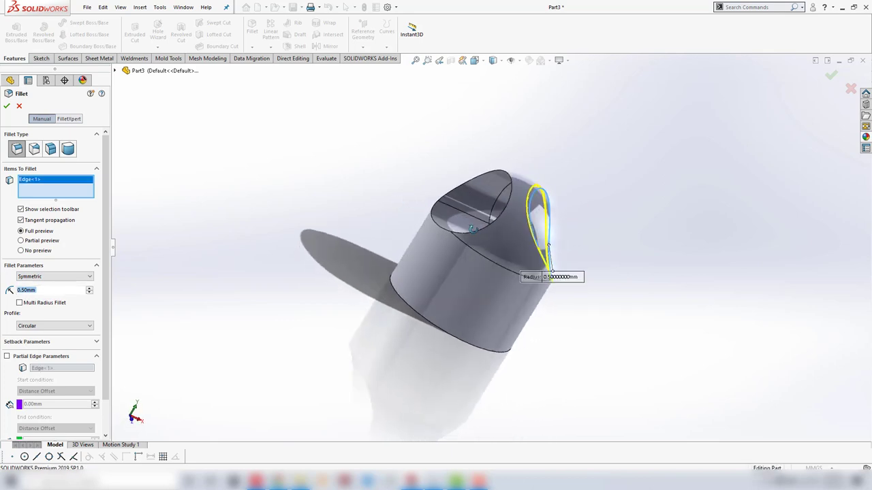
pyautogui.click(481, 175)
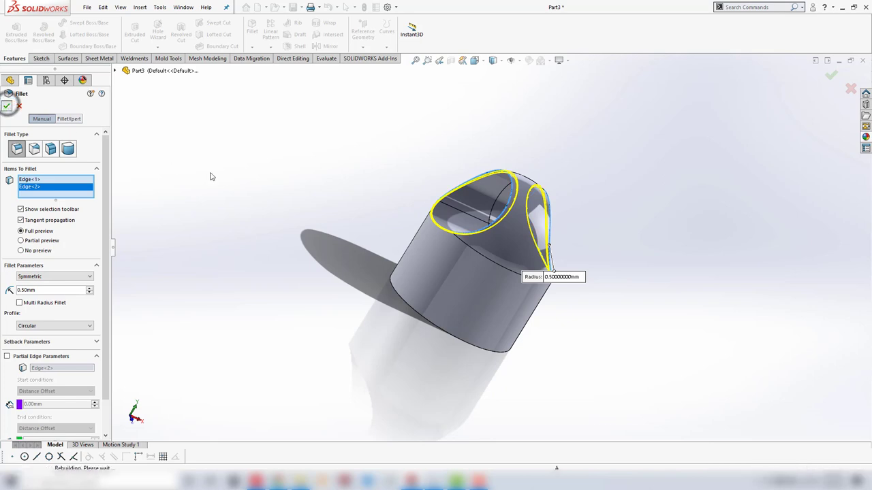
pyautogui.click(7, 105)
pyautogui.moveTo(274, 189)
pyautogui.mouseDown(button='middle')
pyautogui.moveTo(344, 163)
pyautogui.moveTo(498, 247)
pyautogui.moveTo(432, 150)
pyautogui.moveTo(532, 220)
pyautogui.moveTo(429, 267)
pyautogui.moveTo(506, 288)
pyautogui.moveTo(464, 275)
pyautogui.mouseUp(button='middle')
pyautogui.scroll(-3, 501, 245)
pyautogui.scroll(-3, 504, 244)
pyautogui.scroll(3, 491, 232)
pyautogui.scroll(-3, 457, 184)
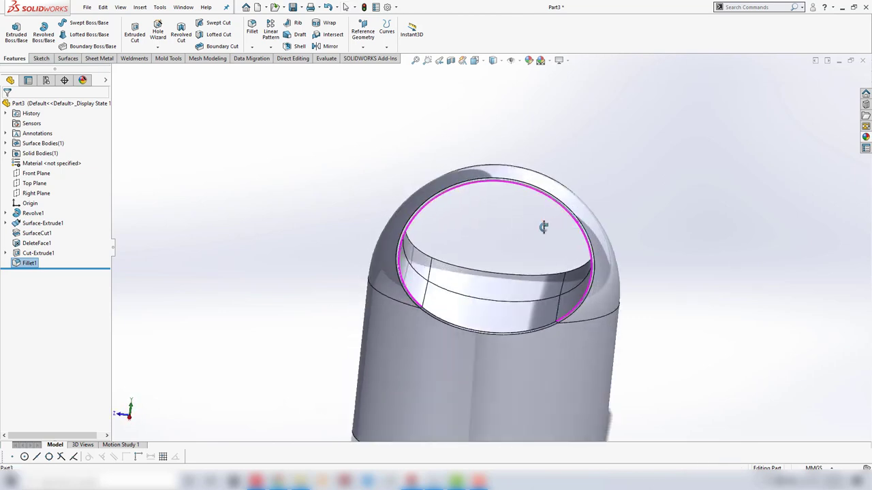
pyautogui.moveTo(603, 226)
pyautogui.mouseDown(button='middle')
pyautogui.moveTo(619, 225)
pyautogui.moveTo(561, 223)
pyautogui.mouseUp(button='middle')
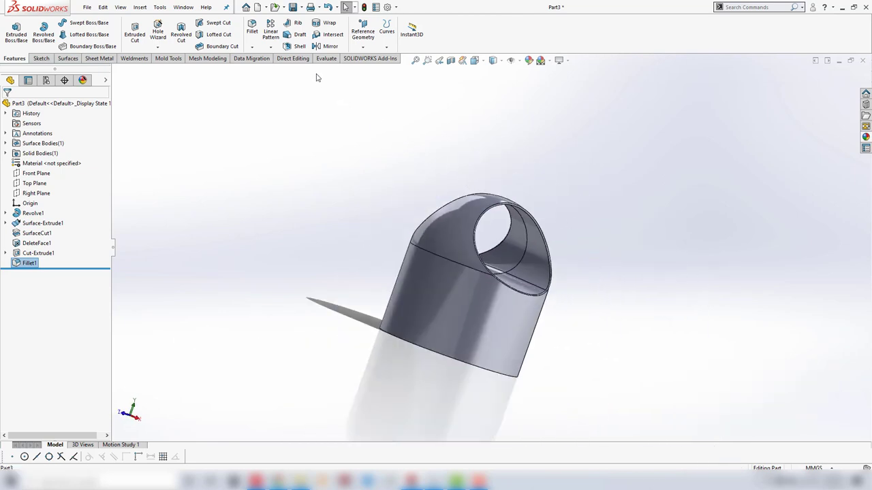
pyautogui.click(291, 46)
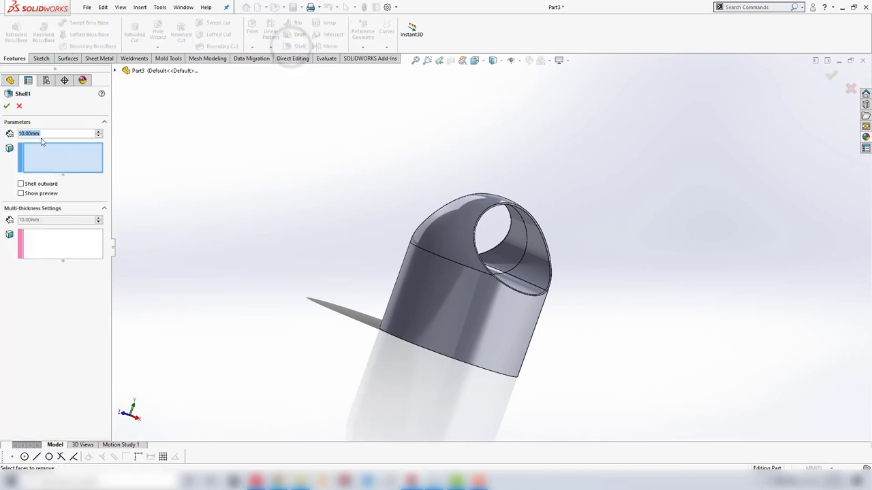
pyautogui.write('1.5')
pyautogui.press('Return')
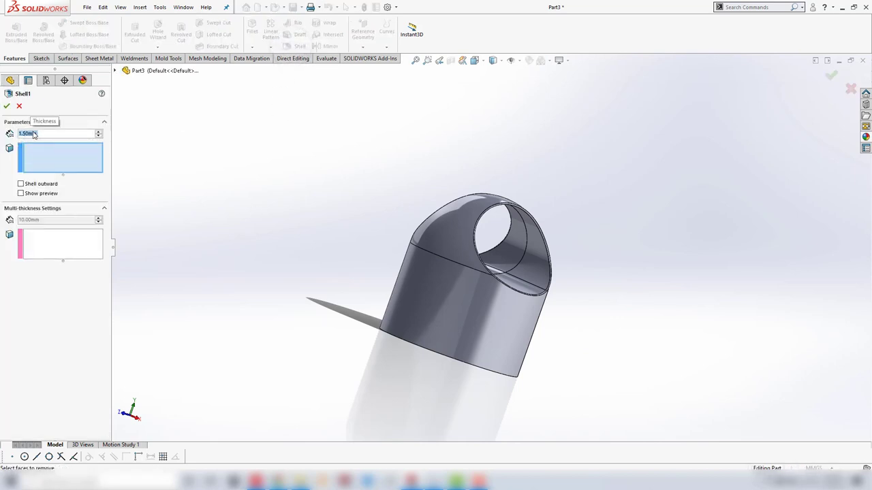
pyautogui.moveTo(316, 280); pyautogui.dragTo(316, 156, button='middle')
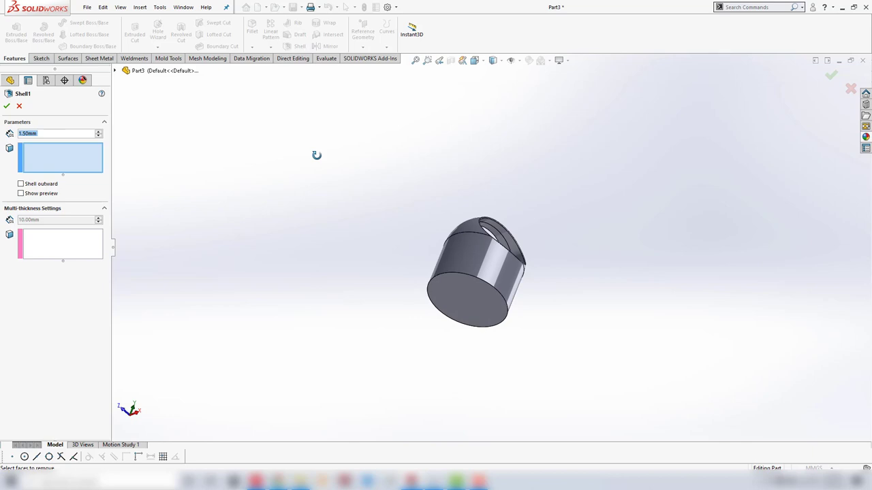
pyautogui.click(462, 282)
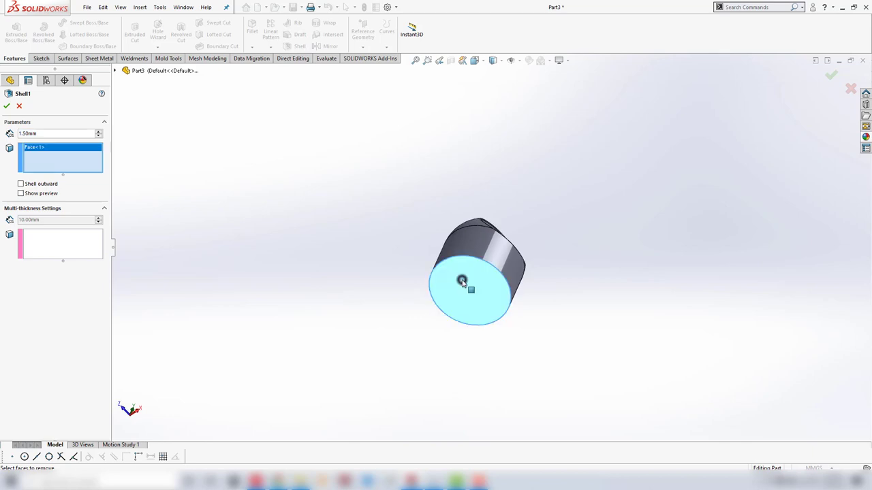
pyautogui.click(5, 108)
pyautogui.moveTo(371, 252)
pyautogui.mouseDown(button='middle')
pyautogui.moveTo(397, 173)
pyautogui.moveTo(352, 333)
pyautogui.mouseUp(button='middle')
pyautogui.scroll(-5, 499, 273)
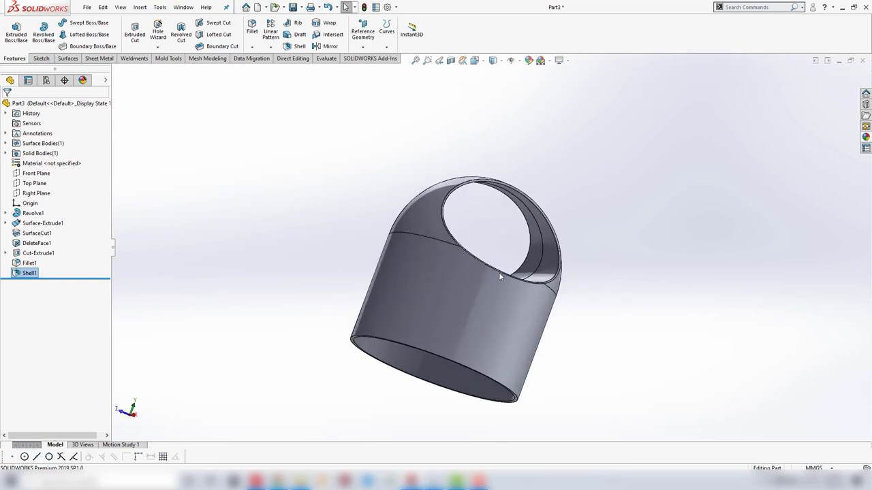
pyautogui.moveTo(499, 273)
pyautogui.mouseDown(button='middle')
pyautogui.moveTo(446, 221)
pyautogui.moveTo(477, 253)
pyautogui.mouseUp(button='middle')
pyautogui.scroll(3, 472, 111)
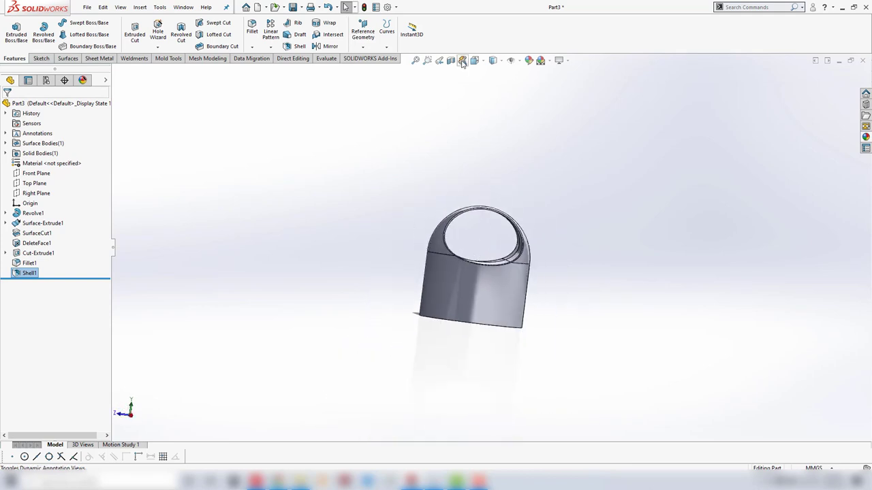
pyautogui.click(439, 60)
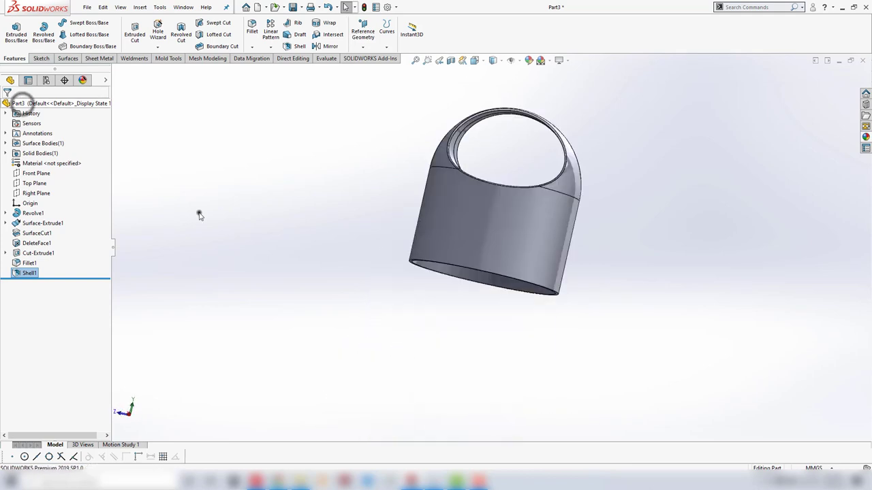
pyautogui.rightClick(25, 273)
pyautogui.click(43, 319)
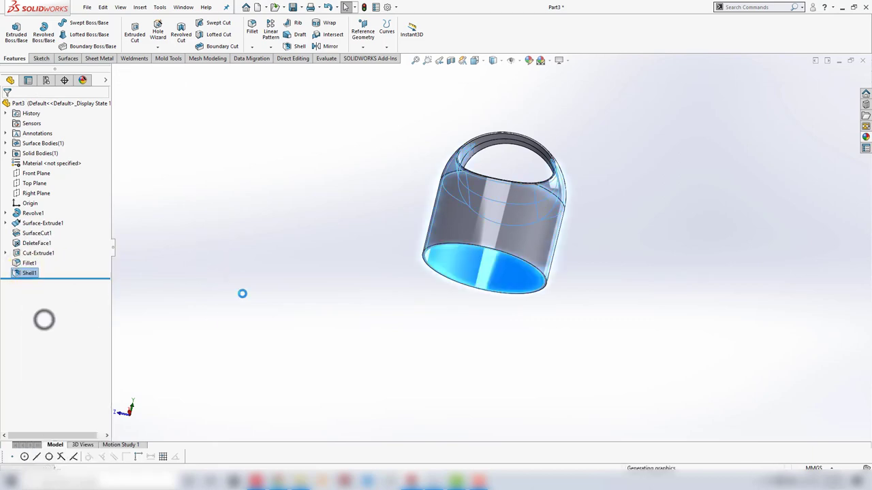
pyautogui.moveTo(487, 355); pyautogui.dragTo(501, 448, button='middle')
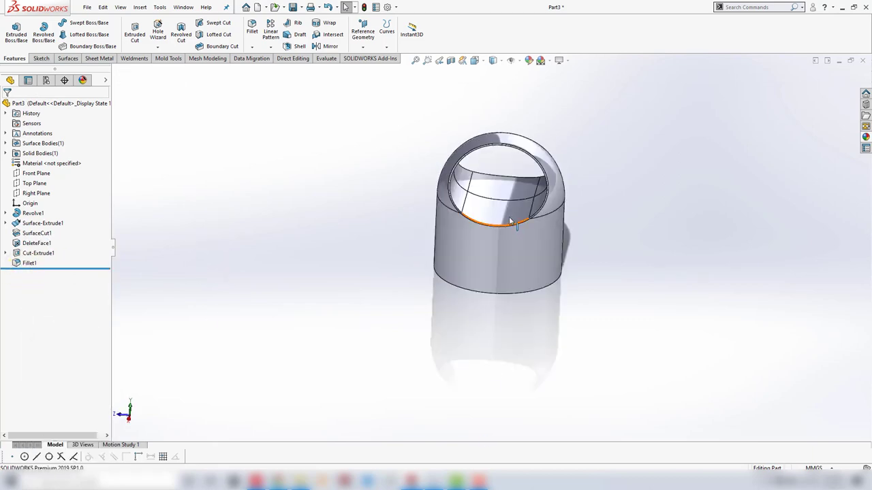
# Step: Start an Offset Surface with a 1.50 mm offset distance
pyautogui.moveTo(509, 220); pyautogui.dragTo(326, 176, button='middle')
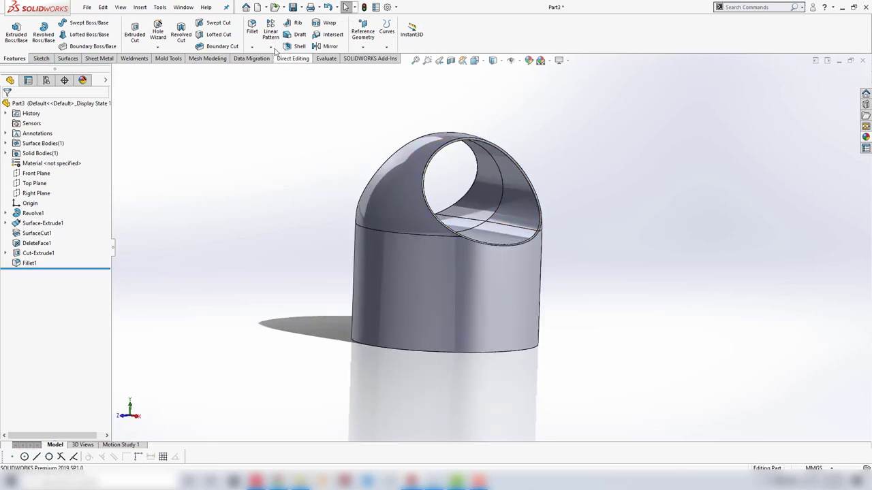
pyautogui.click(68, 58)
pyautogui.click(201, 34)
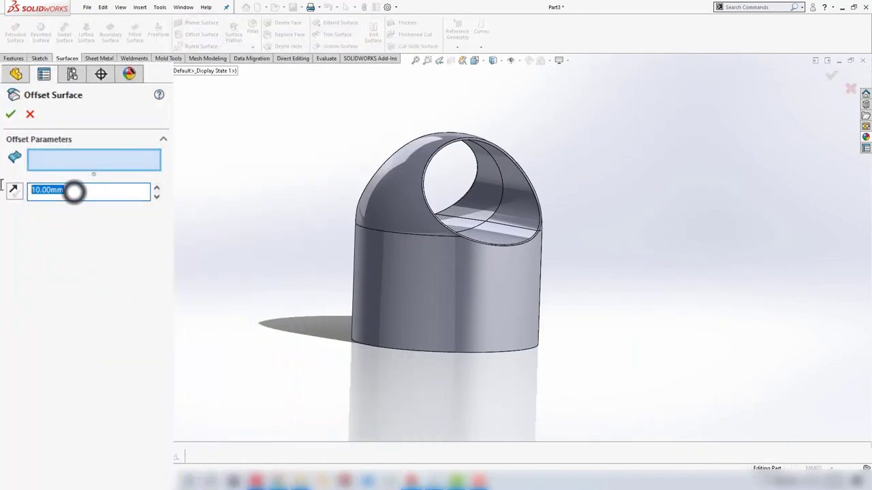
pyautogui.write('1')
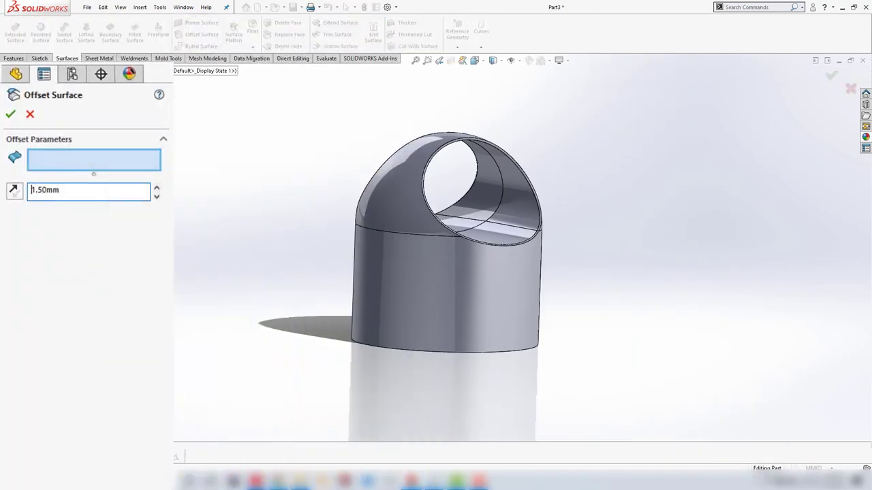
# Step: Offset the four inner faces lining the opening as a separate surface body
pyautogui.click(509, 216)
pyautogui.click(491, 232)
pyautogui.click(481, 207)
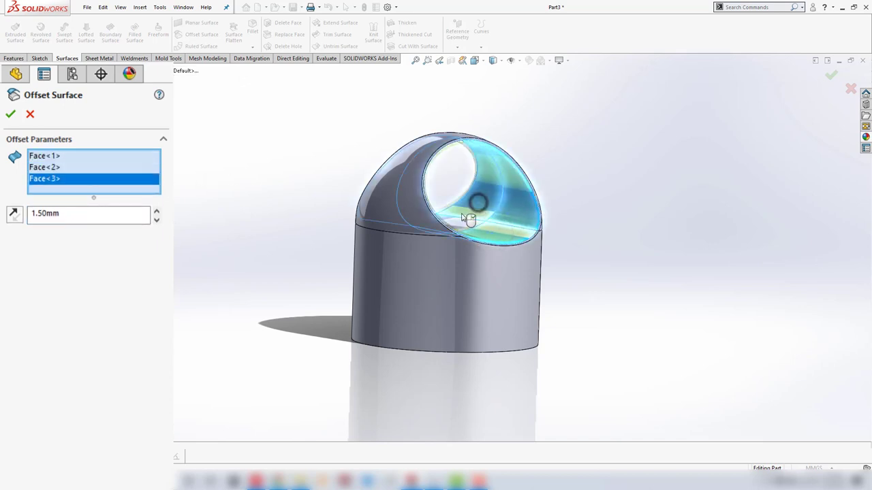
pyautogui.moveTo(468, 213); pyautogui.dragTo(422, 223, button='middle')
pyautogui.click(422, 224)
pyautogui.scroll(3, 419, 231)
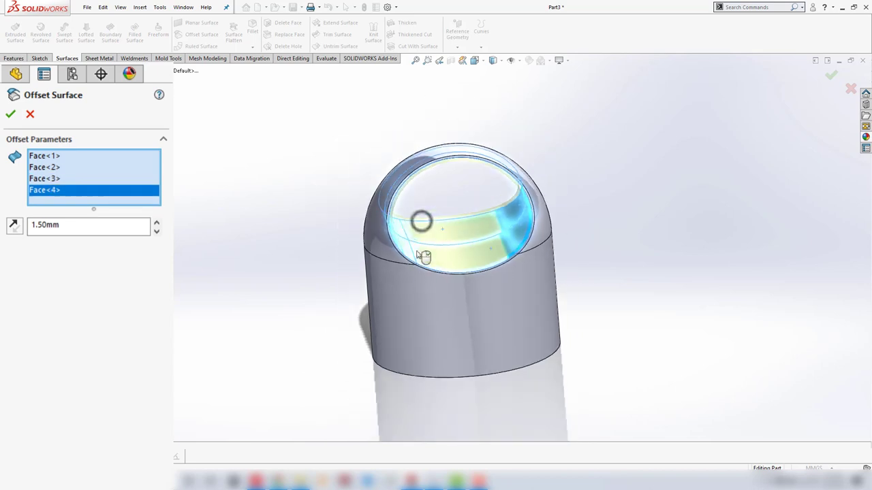
pyautogui.moveTo(420, 255); pyautogui.dragTo(408, 273, button='middle')
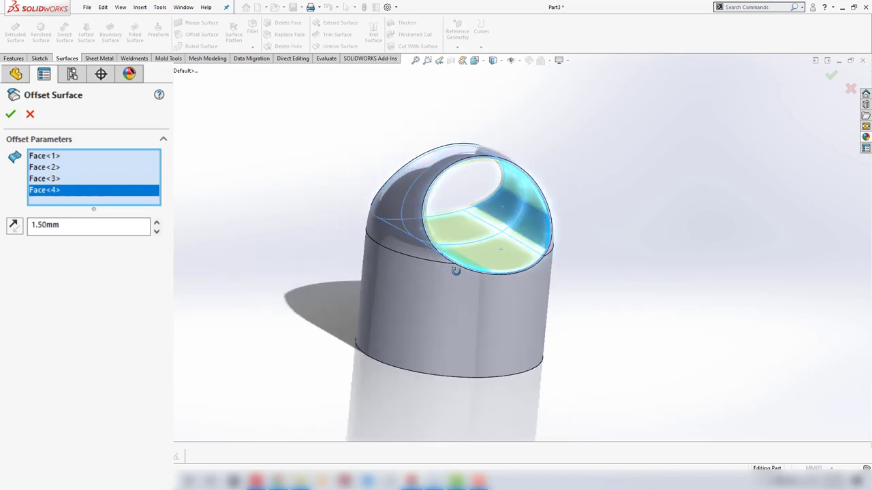
pyautogui.click(12, 118)
pyautogui.click(195, 233)
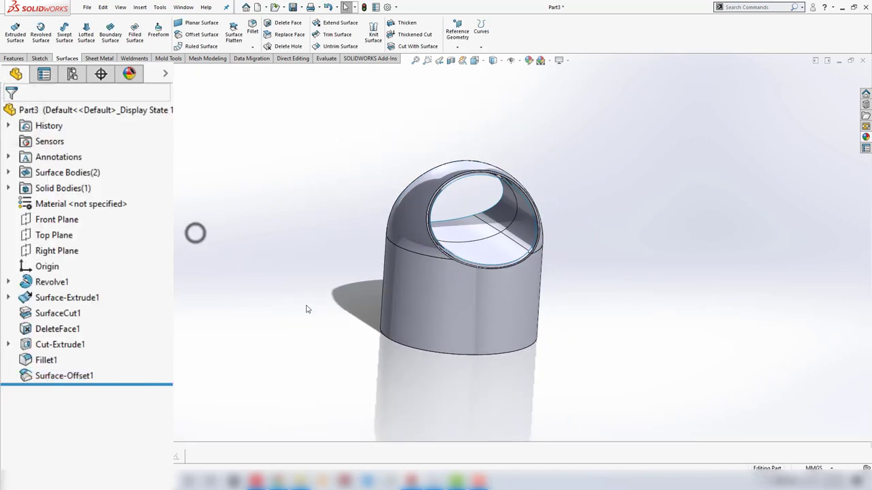
# Step: Edit Surface-Offset1 to flip its offset to the other side
pyautogui.scroll(-3, 480, 262)
pyautogui.moveTo(473, 253)
pyautogui.mouseDown(button='middle')
pyautogui.moveTo(457, 224)
pyautogui.moveTo(448, 244)
pyautogui.moveTo(308, 209)
pyautogui.mouseUp(button='middle')
pyautogui.click(71, 378)
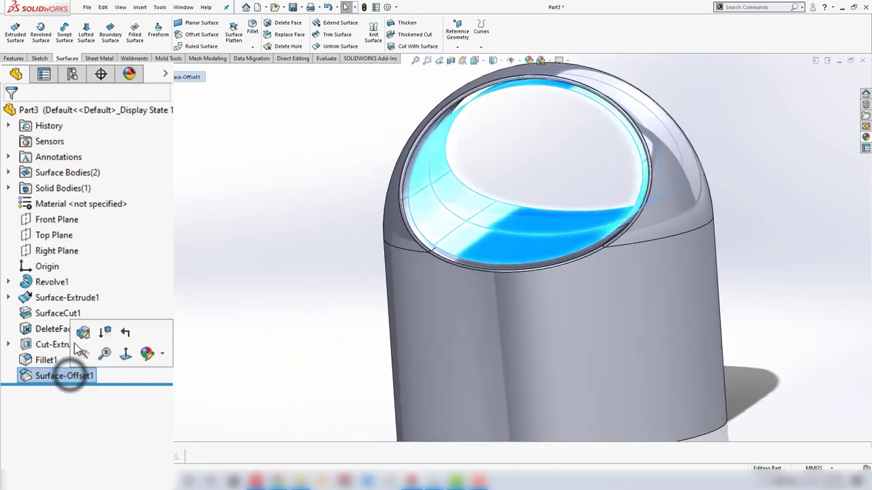
pyautogui.click(82, 335)
pyautogui.click(15, 222)
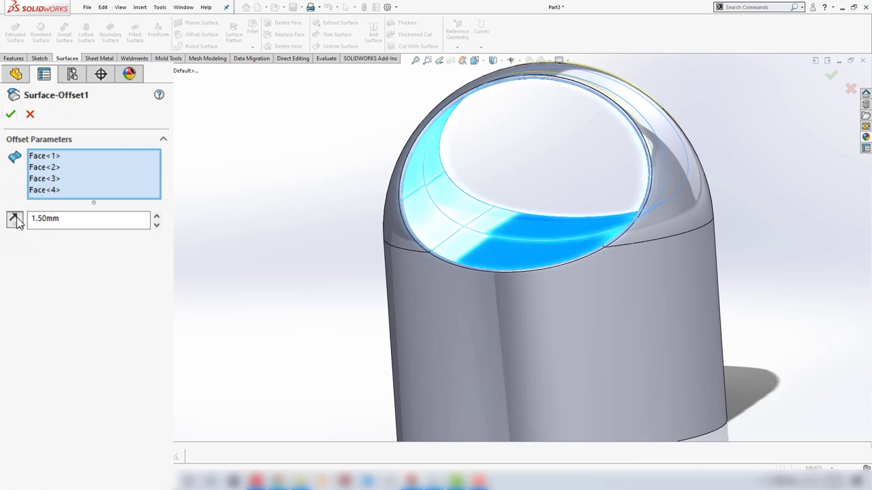
pyautogui.click(9, 114)
pyautogui.moveTo(259, 245)
pyautogui.mouseDown(button='middle')
pyautogui.moveTo(355, 286)
pyautogui.moveTo(220, 241)
pyautogui.mouseUp(button='middle')
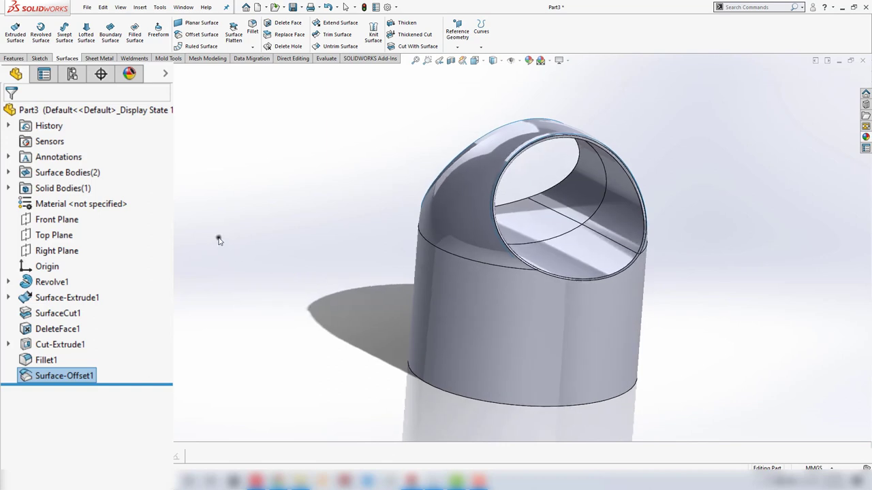
pyautogui.click(218, 238)
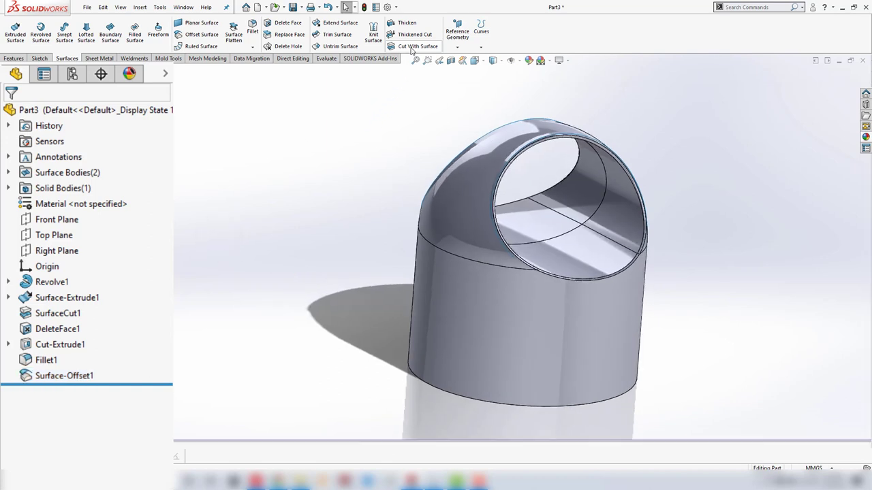
# Step: Offset the cylinder's and dome's outer faces 1.50 mm in the flipped direction as Surface-Offset2
pyautogui.click(199, 37)
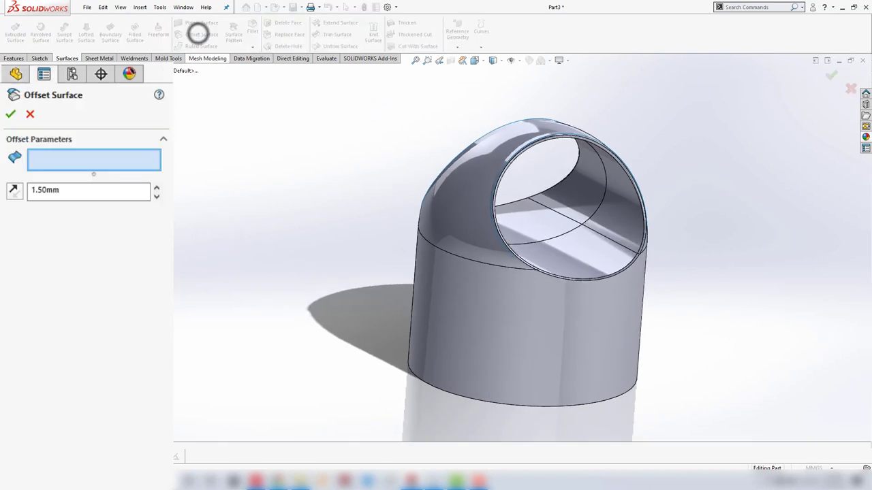
pyautogui.click(485, 315)
pyautogui.click(449, 239)
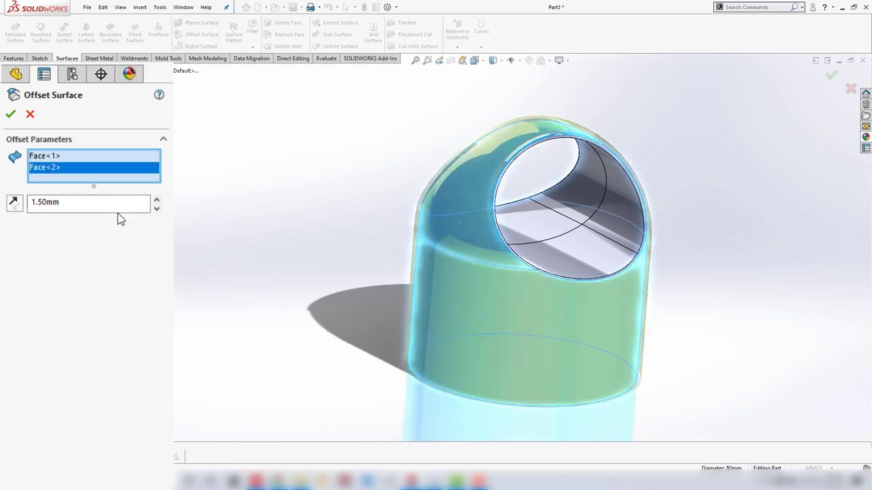
pyautogui.click(19, 204)
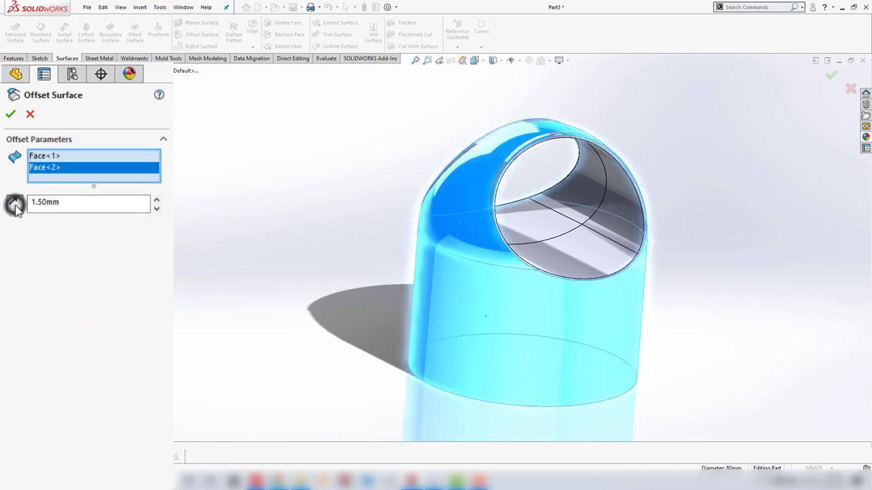
pyautogui.click(11, 117)
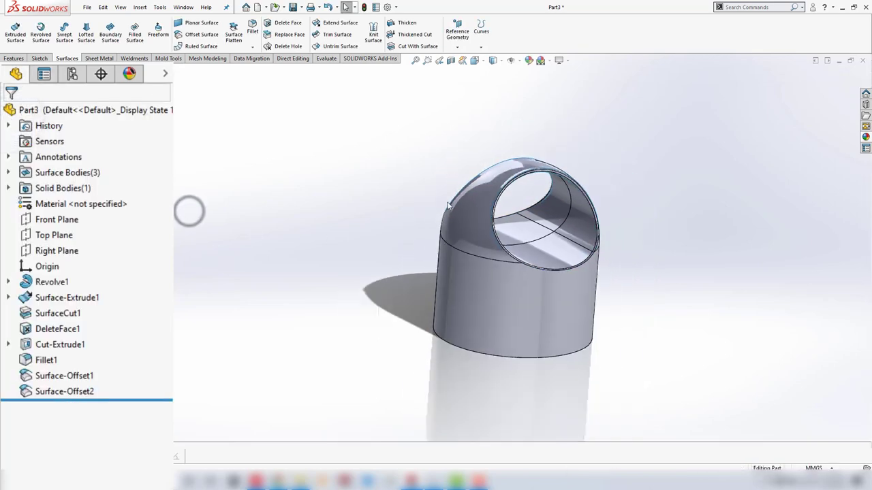
pyautogui.scroll(-2, 483, 200)
pyautogui.moveTo(482, 200); pyautogui.dragTo(422, 207, button='middle')
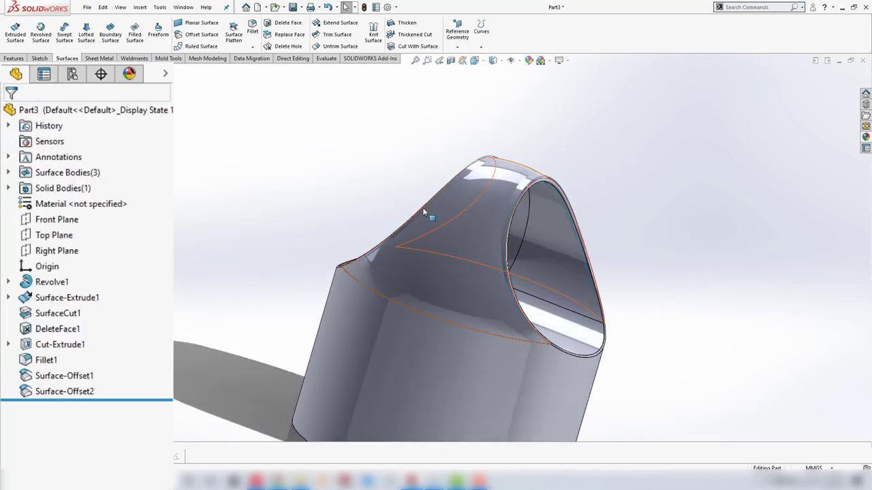
# Step: Hide the Fillet1 solid body so only the surfaces remain visible
pyautogui.click(8, 188)
pyautogui.click(63, 204)
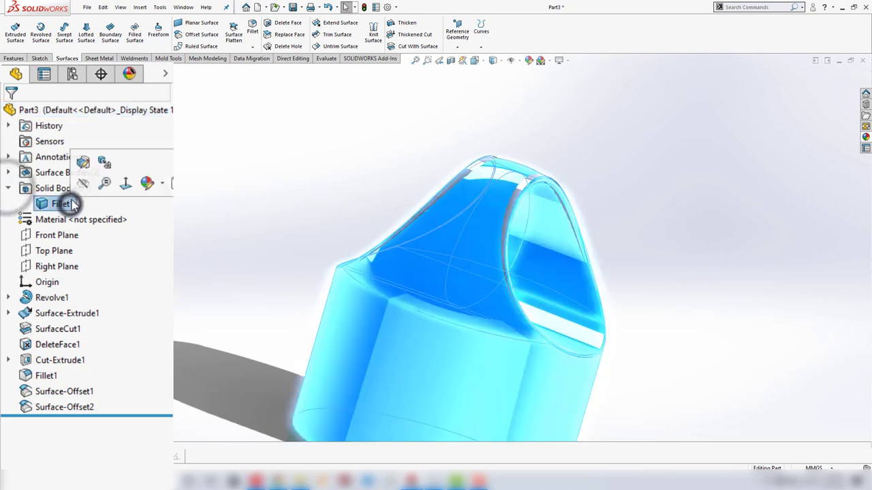
pyautogui.click(82, 186)
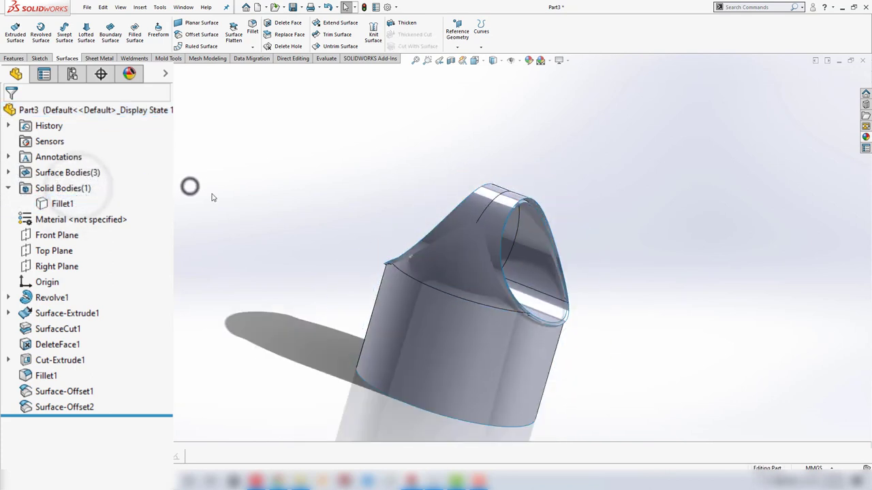
pyautogui.moveTo(452, 277)
pyautogui.mouseDown(button='middle')
pyautogui.moveTo(399, 272)
pyautogui.moveTo(292, 211)
pyautogui.mouseUp(button='middle')
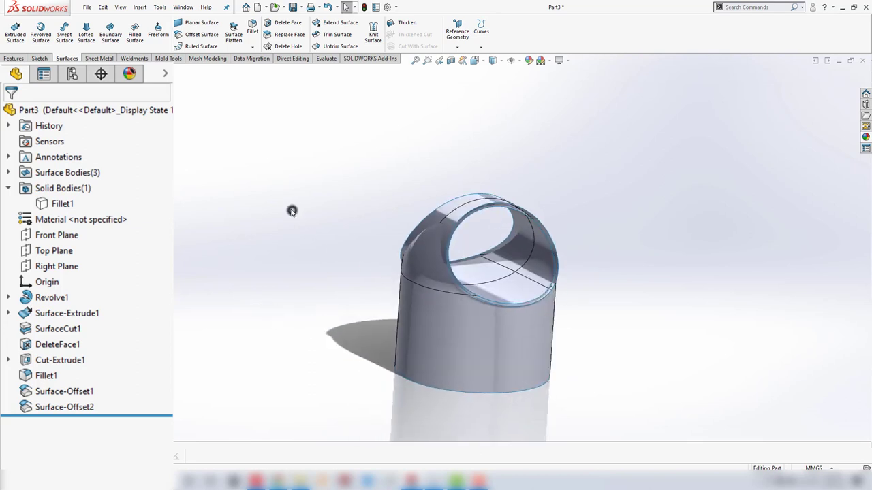
# Step: Mutually trim Surface-Offset1 and Surface-Offset2, keeping the upper piece of each
pyautogui.click(336, 32)
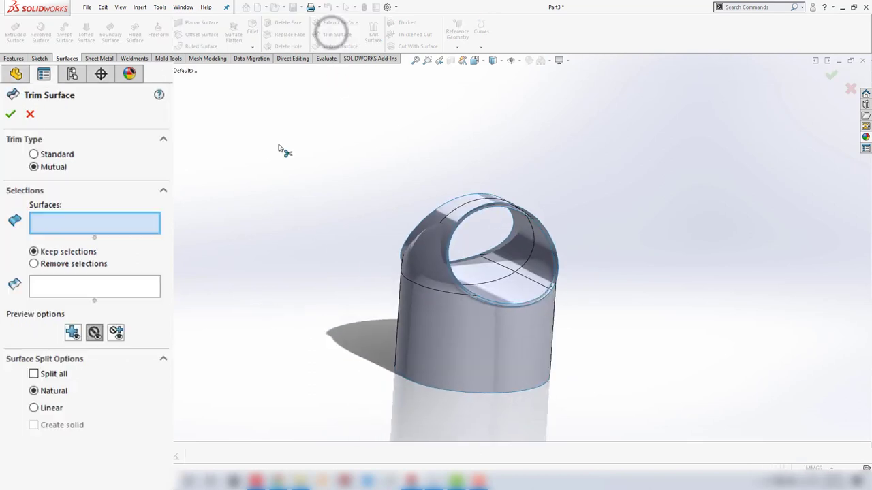
pyautogui.click(443, 327)
pyautogui.click(449, 215)
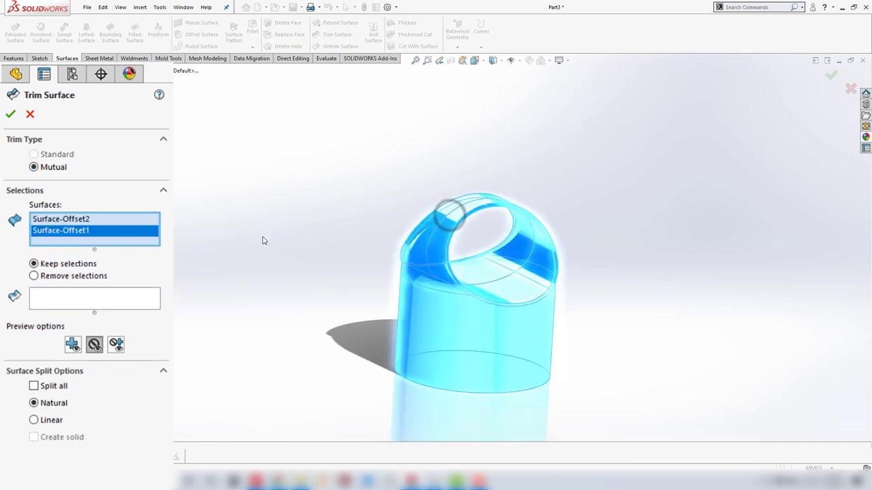
pyautogui.click(67, 297)
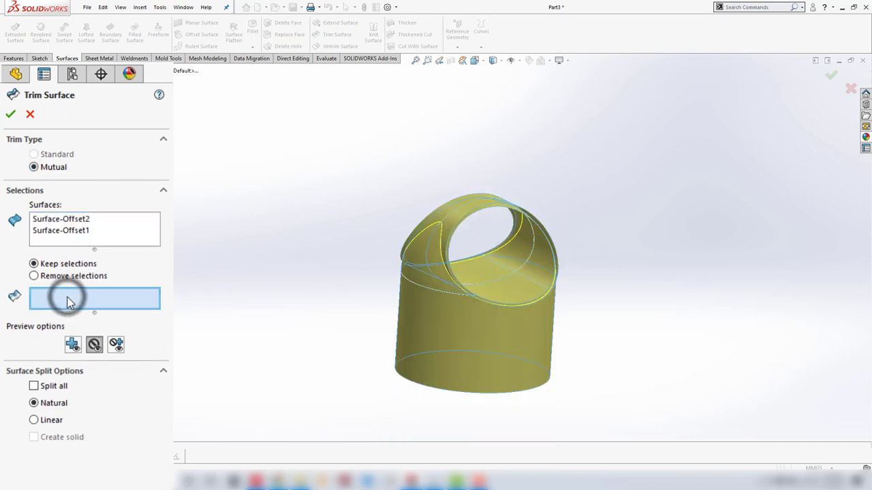
pyautogui.click(415, 344)
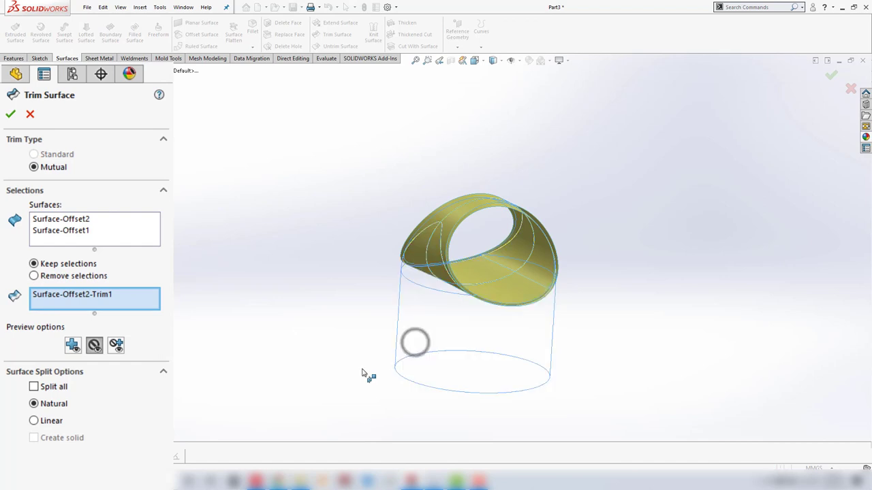
pyautogui.click(429, 251)
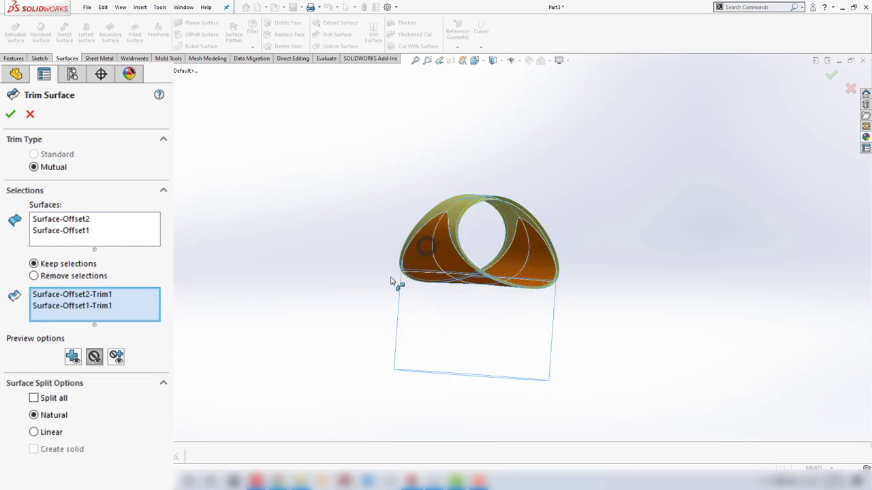
pyautogui.moveTo(294, 274); pyautogui.dragTo(278, 307, button='middle')
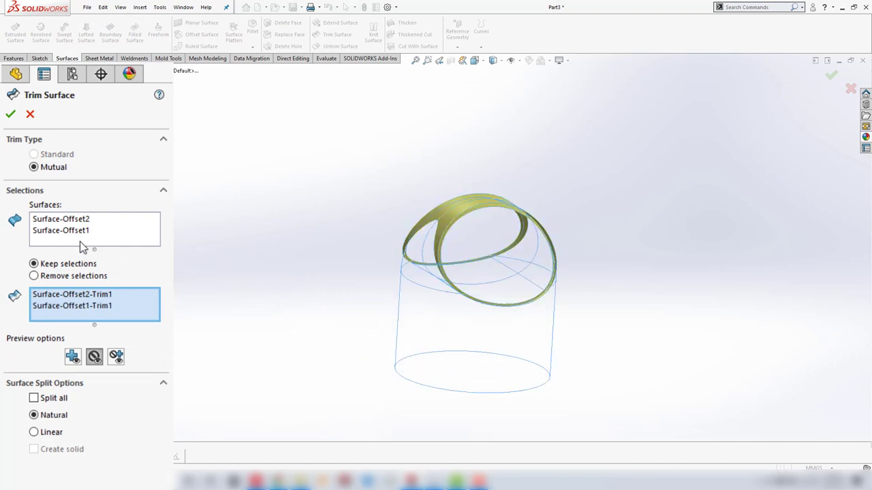
pyautogui.click(14, 117)
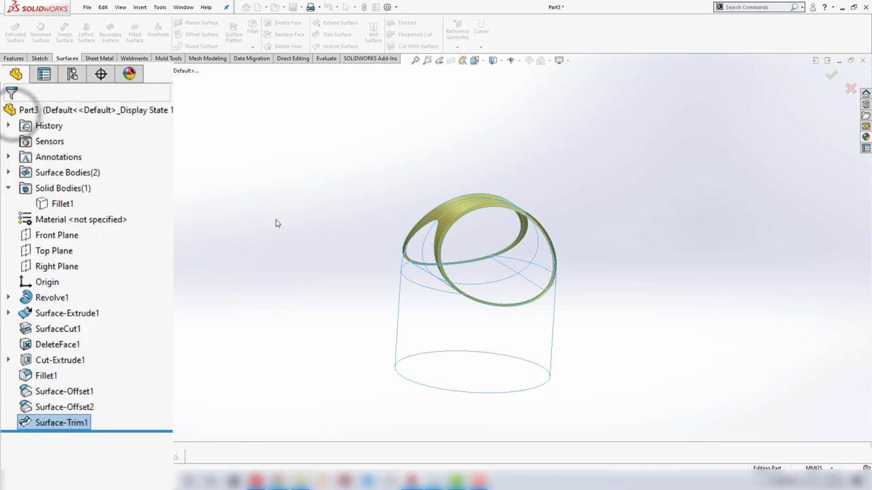
# Step: Orbit and zoom around the trimmed surface band to inspect it before filleting
pyautogui.moveTo(286, 231)
pyautogui.mouseDown(button='middle')
pyautogui.moveTo(372, 256)
pyautogui.moveTo(222, 226)
pyautogui.moveTo(250, 293)
pyautogui.moveTo(289, 231)
pyautogui.mouseUp(button='middle')
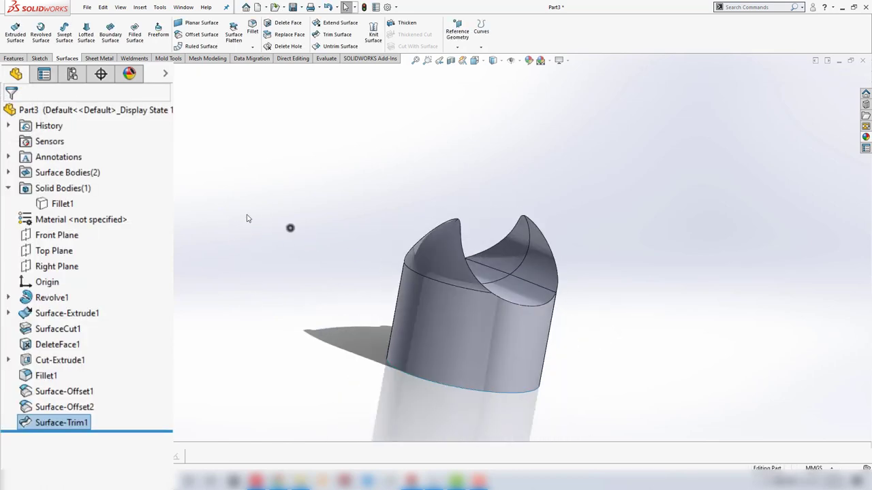
pyautogui.scroll(3, 563, 281)
pyautogui.moveTo(561, 281); pyautogui.dragTo(553, 274, button='middle')
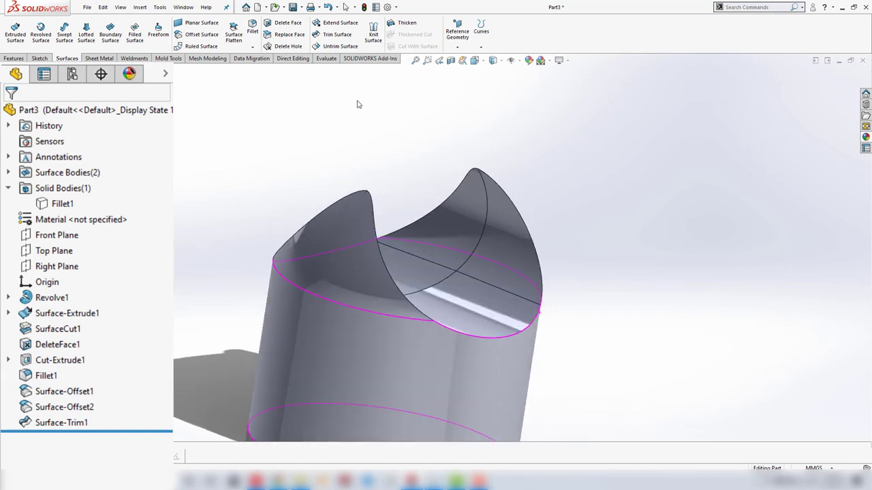
pyautogui.scroll(-3, 537, 243)
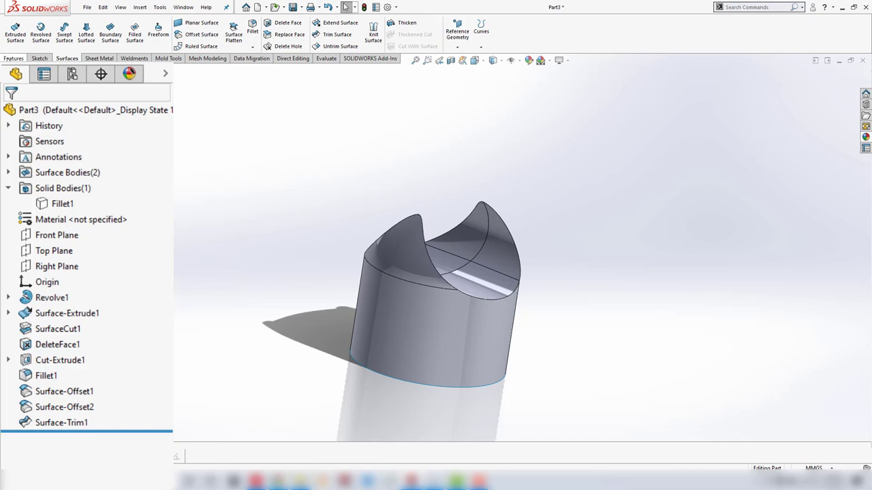
pyautogui.click(14, 57)
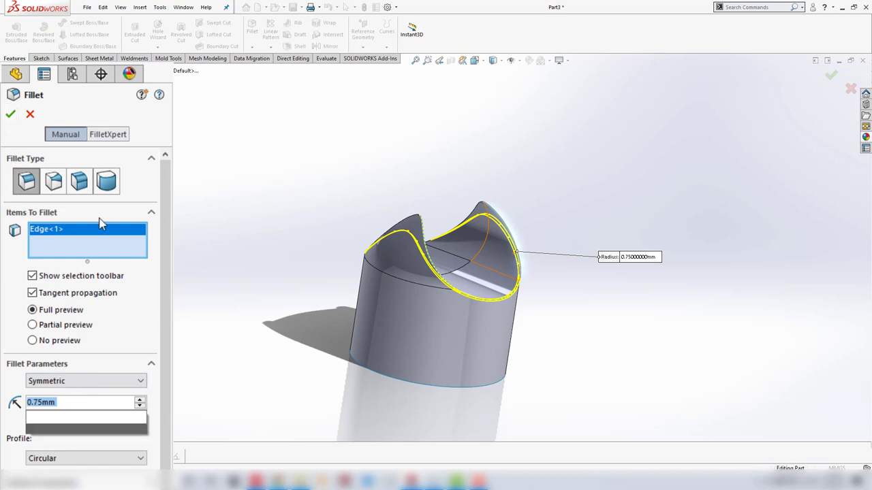
# Step: Round the opening's upper rim edge with a 0.75 mm fillet, creating Fillet2
pyautogui.write('1')
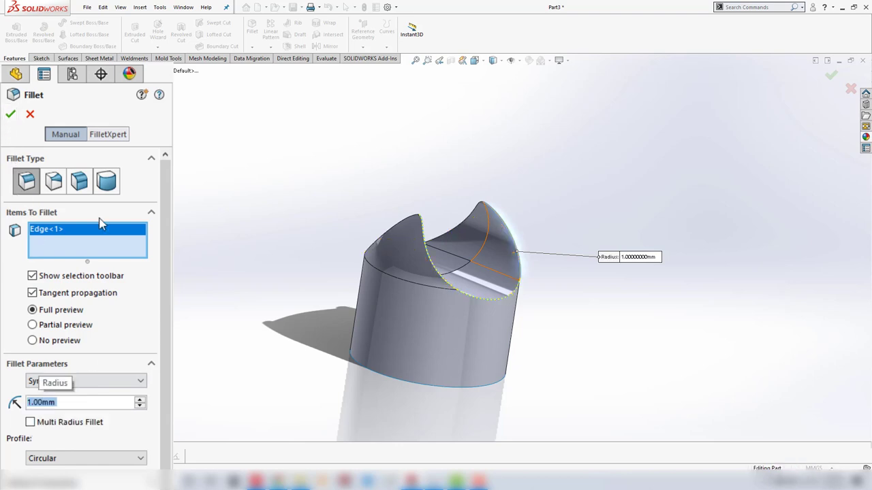
pyautogui.write('75')
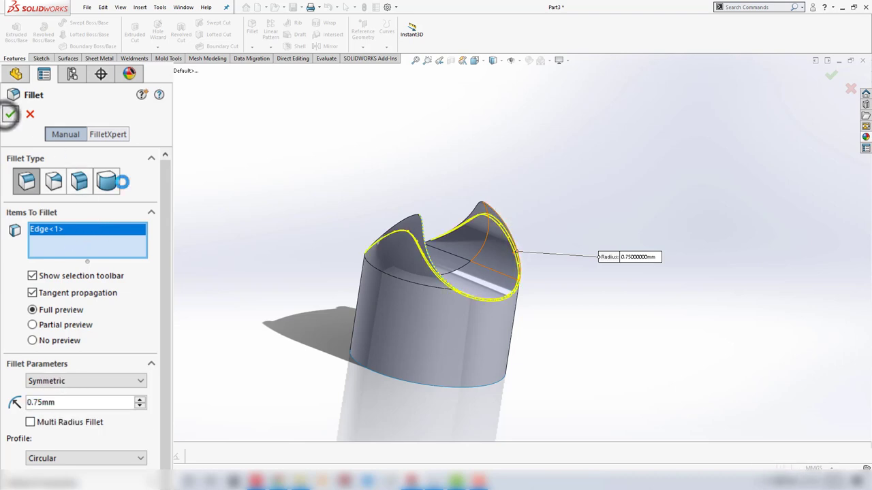
pyautogui.click(10, 113)
pyautogui.moveTo(526, 271)
pyautogui.mouseDown(button='middle')
pyautogui.moveTo(529, 111)
pyautogui.moveTo(566, 305)
pyautogui.moveTo(625, 372)
pyautogui.mouseUp(button='middle')
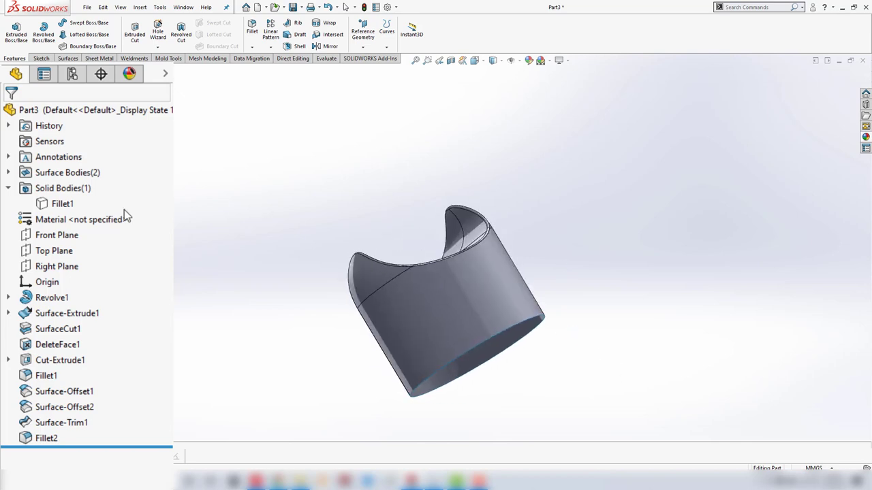
# Step: Cut the solid with the Fillet2 surface body using Surface Cut
pyautogui.click(55, 204)
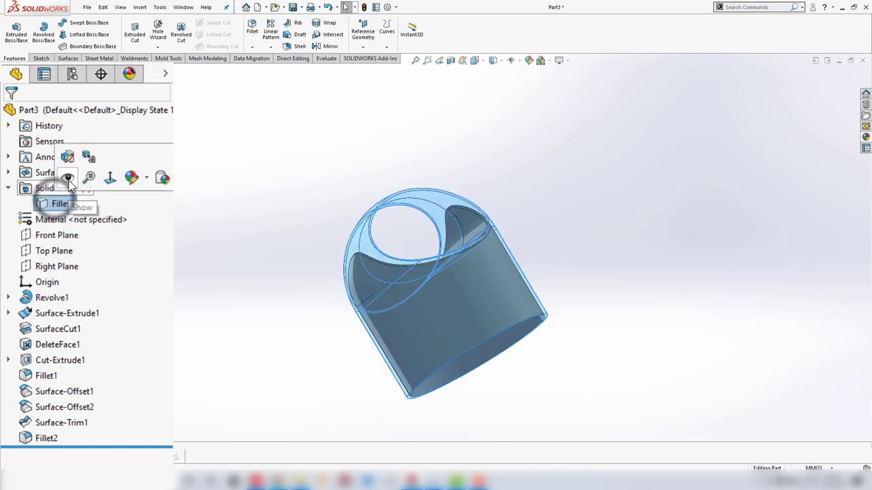
pyautogui.click(255, 221)
pyautogui.moveTo(265, 241)
pyautogui.mouseDown(button='middle')
pyautogui.moveTo(427, 316)
pyautogui.moveTo(384, 173)
pyautogui.moveTo(405, 192)
pyautogui.moveTo(369, 237)
pyautogui.moveTo(379, 279)
pyautogui.moveTo(371, 270)
pyautogui.mouseUp(button='middle')
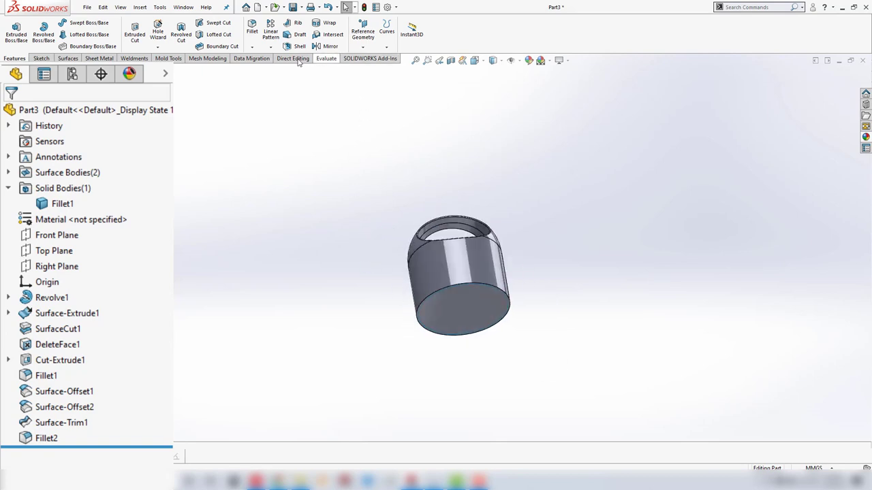
pyautogui.click(68, 58)
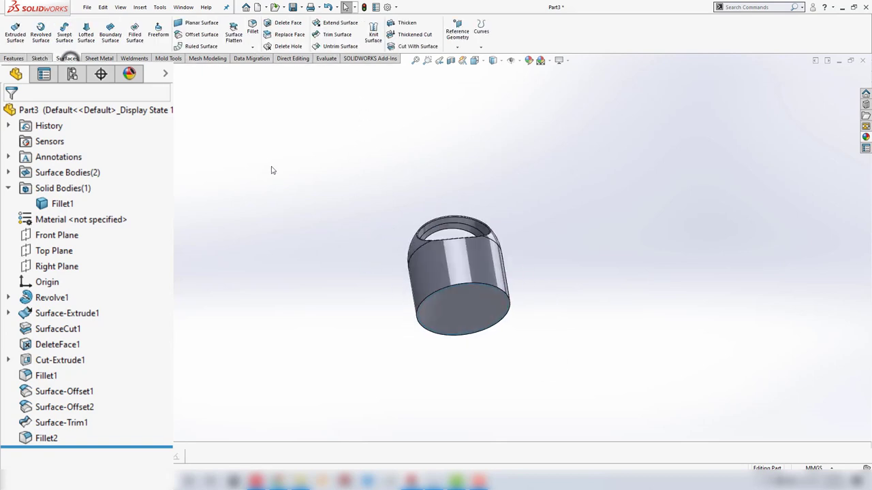
pyautogui.click(408, 47)
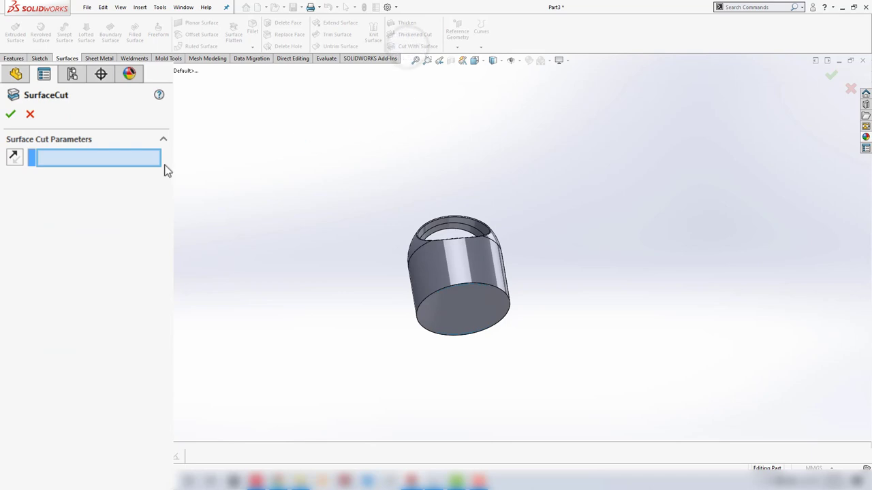
pyautogui.click(183, 73)
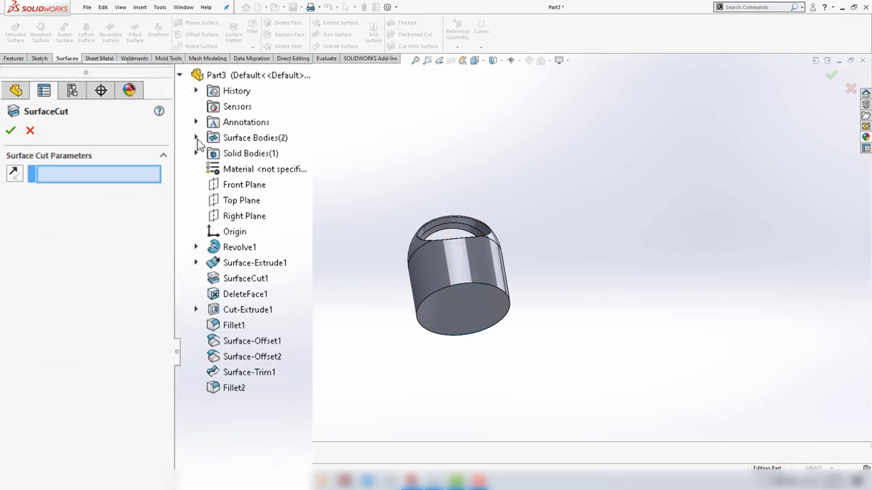
pyautogui.click(196, 138)
pyautogui.click(250, 169)
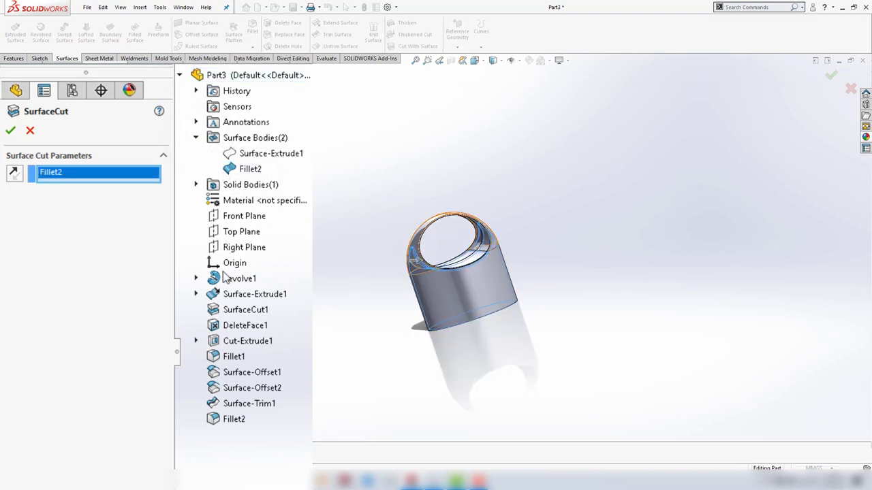
pyautogui.click(14, 131)
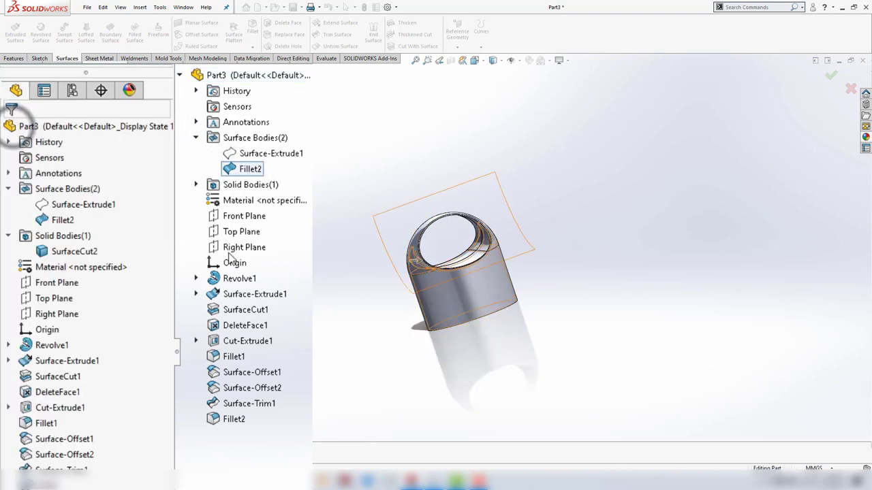
# Step: Hide the Fillet2 surface and inspect the cut cylindrical body from its open end
pyautogui.moveTo(220, 264)
pyautogui.mouseDown(button='middle')
pyautogui.moveTo(362, 219)
pyautogui.moveTo(455, 253)
pyautogui.mouseUp(button='middle')
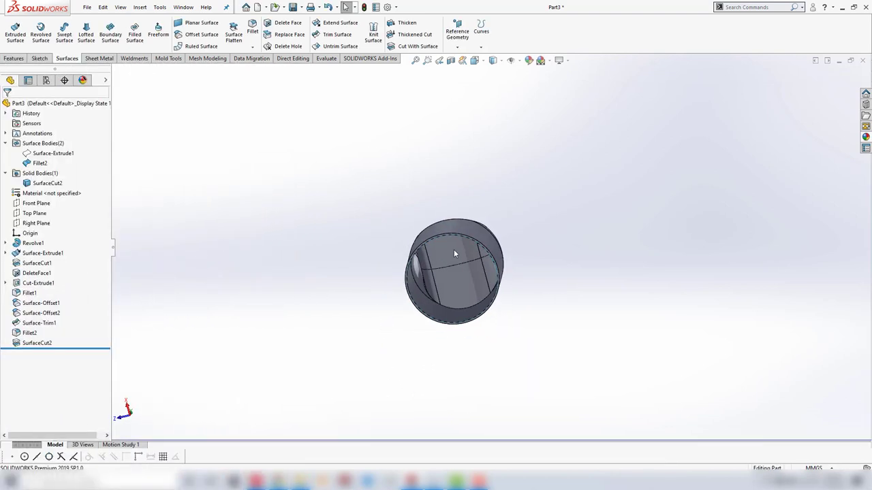
pyautogui.moveTo(471, 287)
pyautogui.mouseDown(button='middle')
pyautogui.moveTo(459, 257)
pyautogui.moveTo(303, 272)
pyautogui.mouseUp(button='middle')
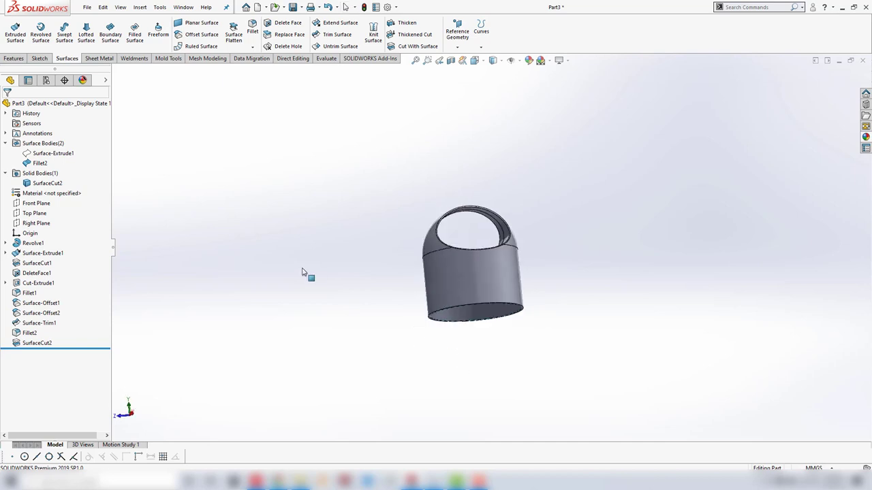
pyautogui.click(37, 164)
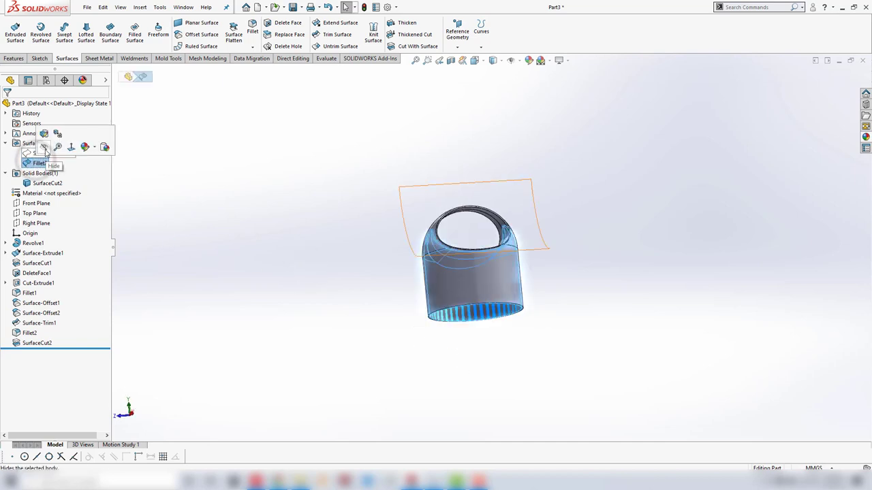
pyautogui.click(45, 152)
pyautogui.moveTo(210, 238); pyautogui.dragTo(211, 239, button='middle')
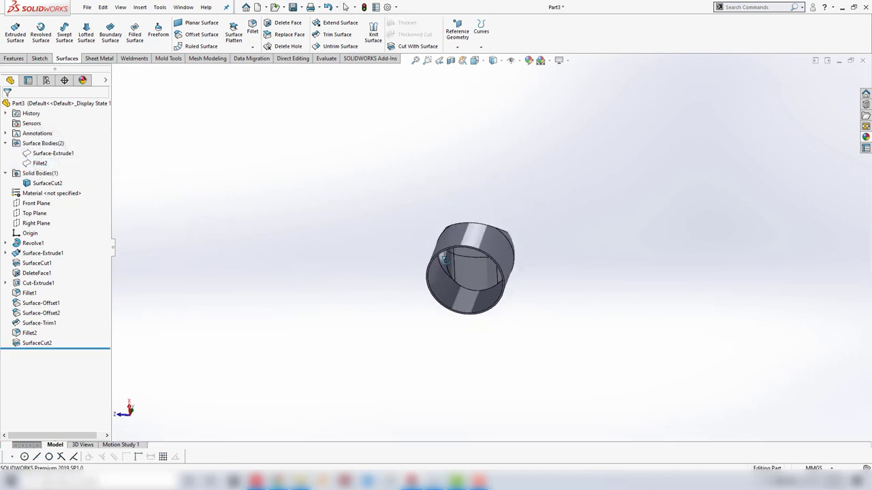
pyautogui.scroll(-5, 499, 265)
pyautogui.moveTo(499, 265)
pyautogui.mouseDown(button='middle')
pyautogui.moveTo(493, 274)
pyautogui.moveTo(535, 258)
pyautogui.moveTo(522, 228)
pyautogui.moveTo(527, 181)
pyautogui.mouseUp(button='middle')
pyautogui.scroll(-3, 483, 187)
pyautogui.scroll(-2, 430, 187)
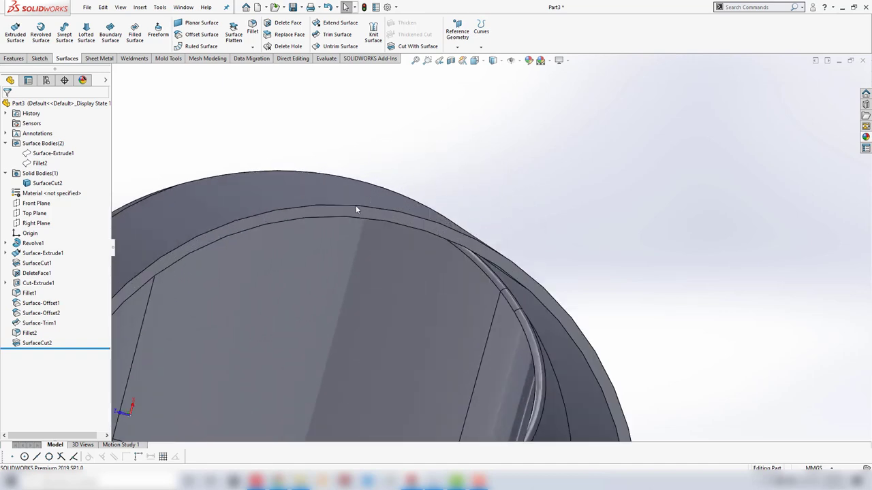
# Step: Sketch a circle centred on the origin on the part's bottom end, viewed from Bottom
pyautogui.click(351, 211)
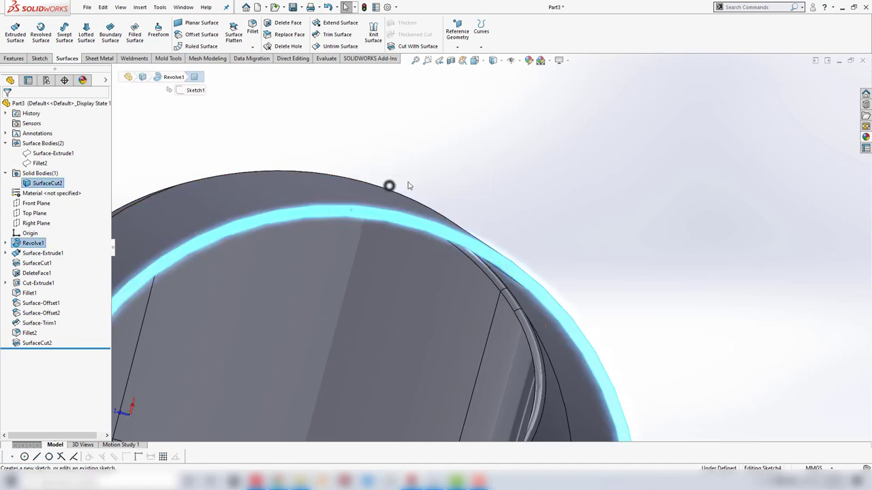
pyautogui.click(474, 61)
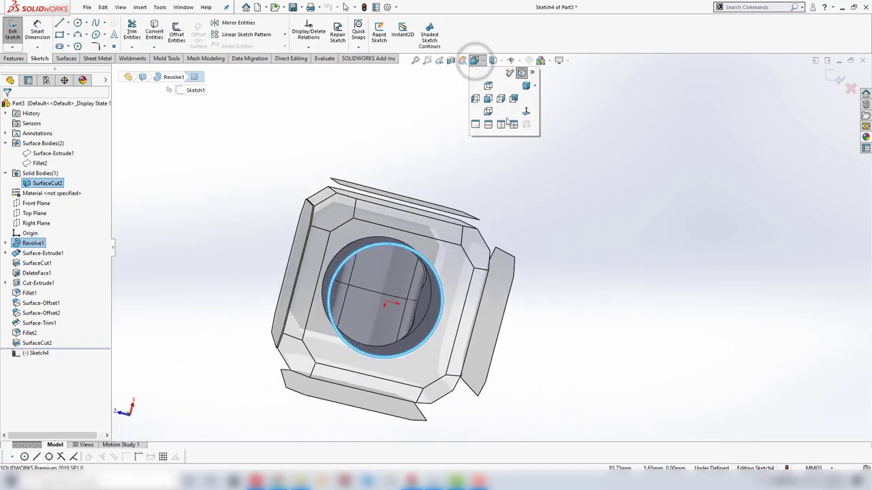
pyautogui.click(526, 113)
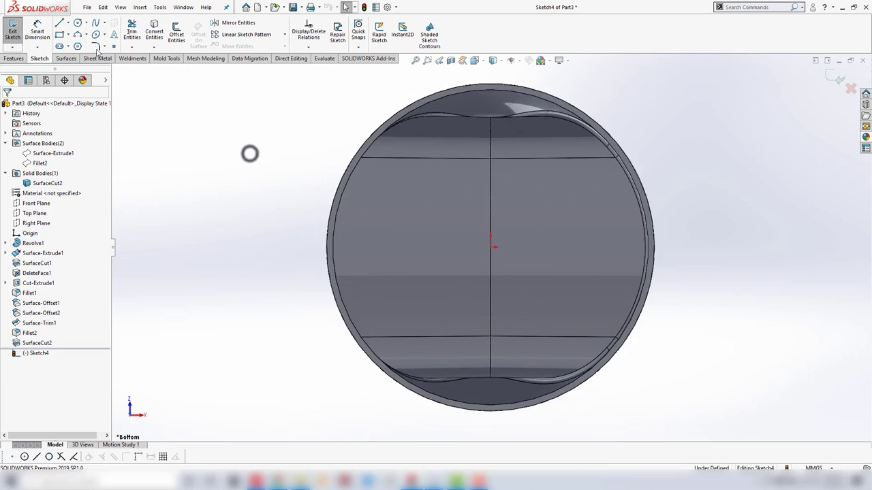
pyautogui.click(78, 22)
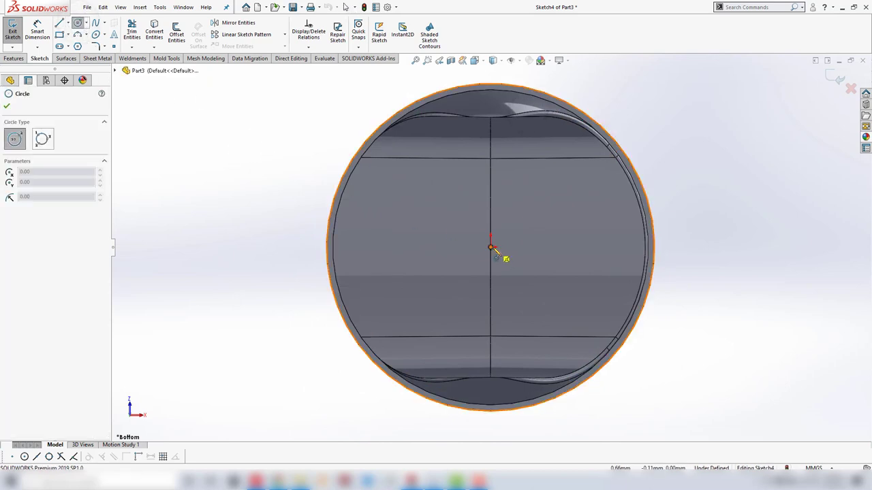
pyautogui.click(491, 247)
pyautogui.click(540, 311)
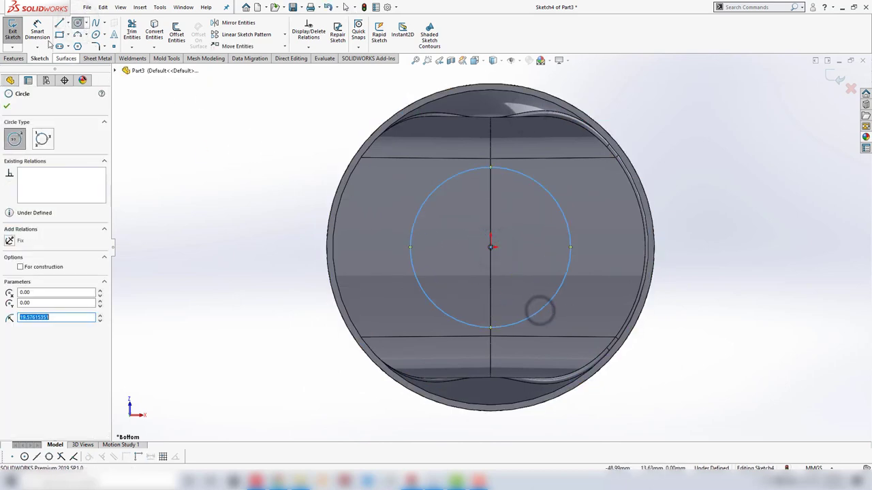
# Step: Dimension the circle to a 40 mm diameter
pyautogui.press('d')
pyautogui.click(530, 177)
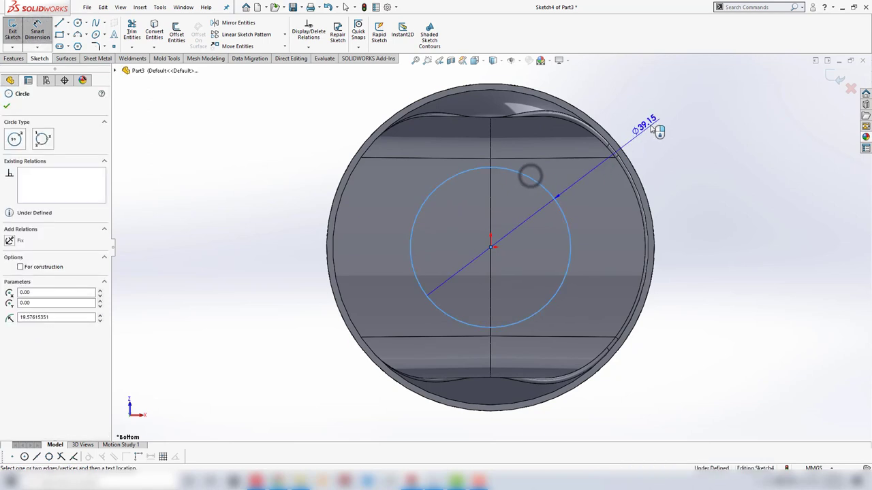
pyautogui.click(654, 128)
pyautogui.write('40')
pyautogui.press('Return')
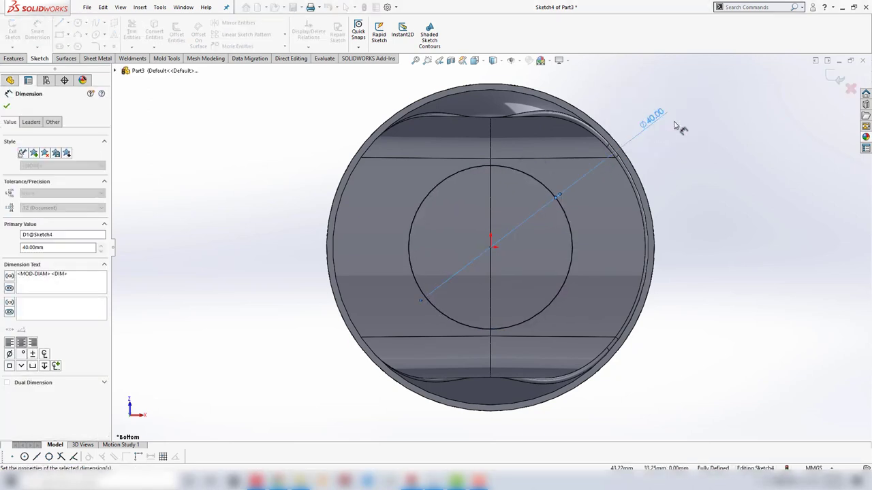
# Step: Zoom to fit and start an Extruded Boss/Base from the Ø40 circle
pyautogui.press('z')
pyautogui.click(21, 58)
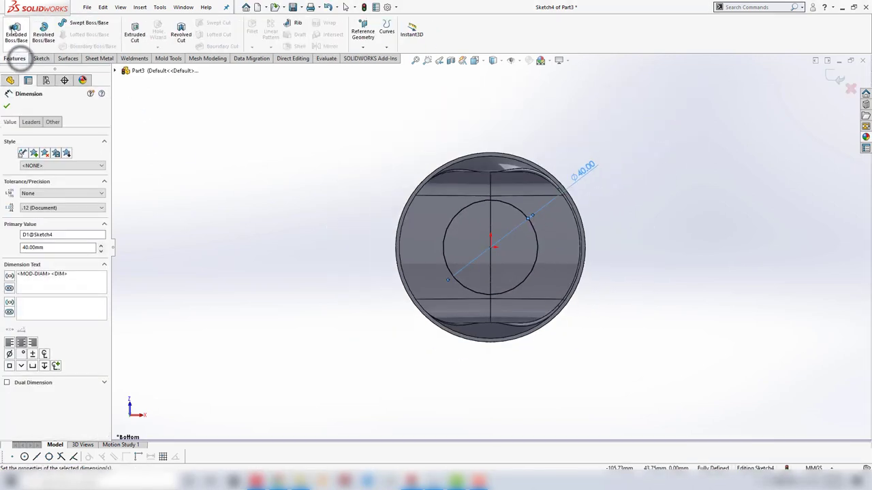
pyautogui.click(17, 33)
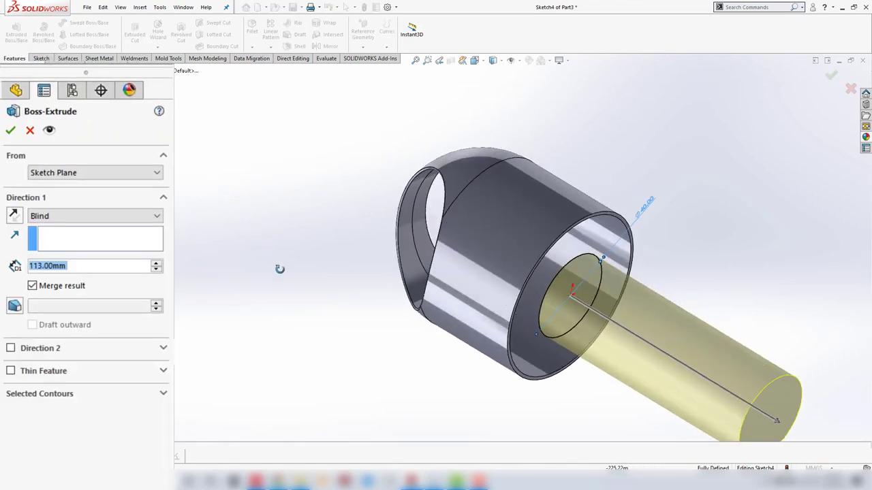
# Step: Reverse the extrusion and start it from a reversed 10 mm offset
pyautogui.click(13, 215)
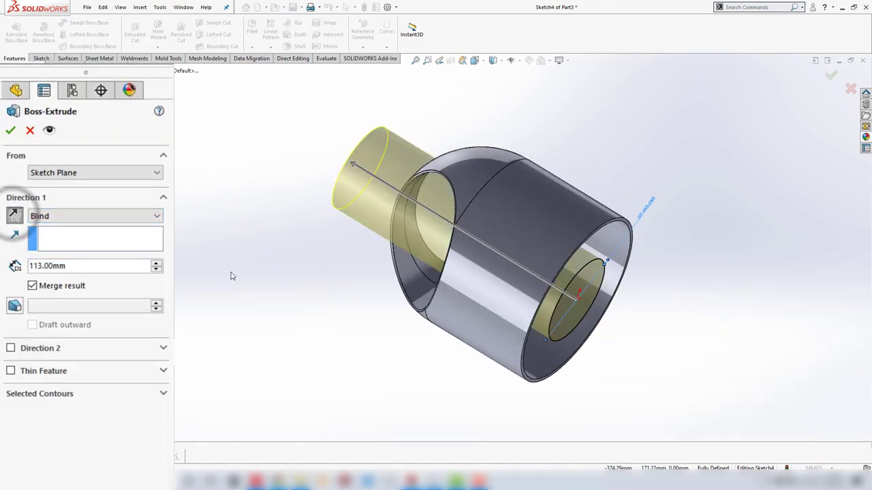
pyautogui.click(77, 173)
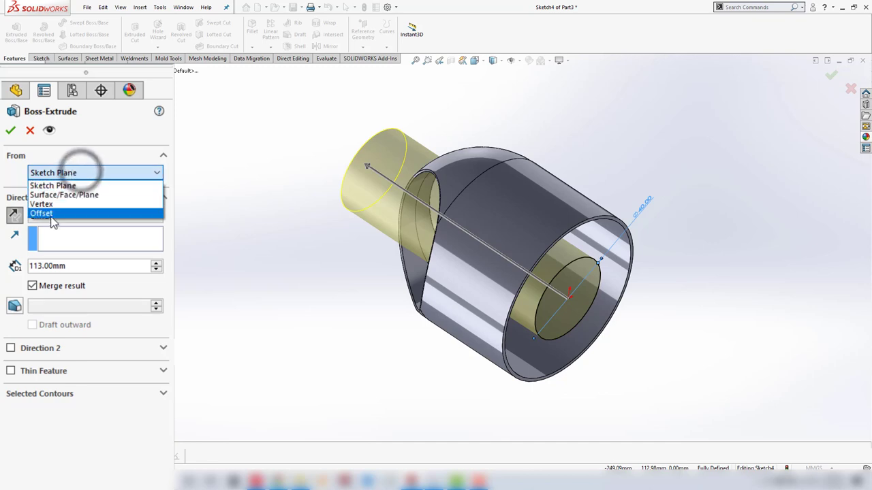
pyautogui.click(49, 209)
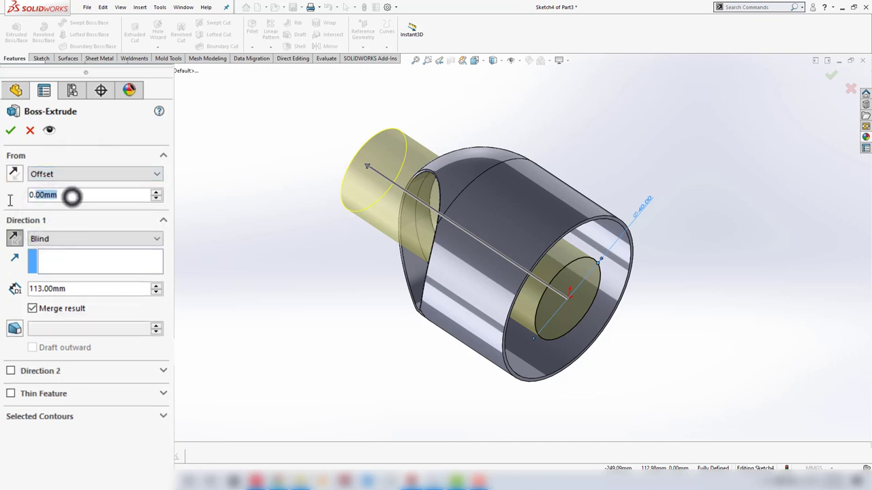
pyautogui.write('10')
pyautogui.press('Return')
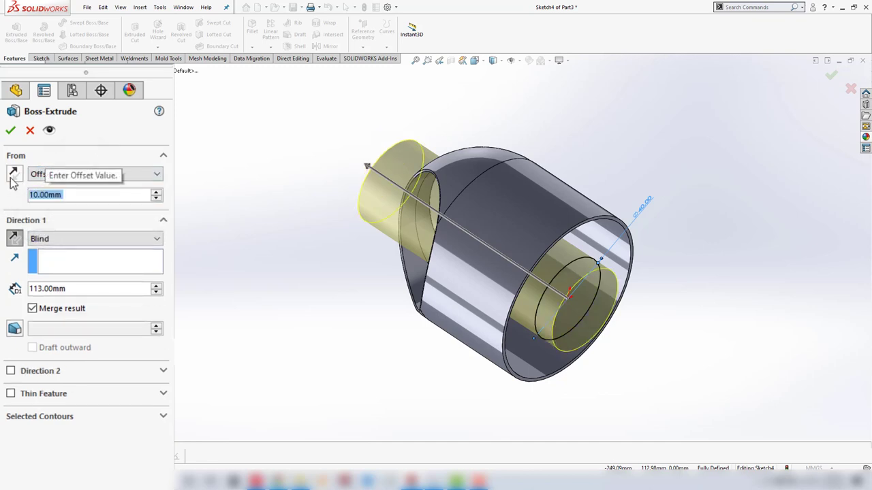
pyautogui.click(15, 175)
pyautogui.moveTo(249, 229); pyautogui.dragTo(210, 212, button='middle')
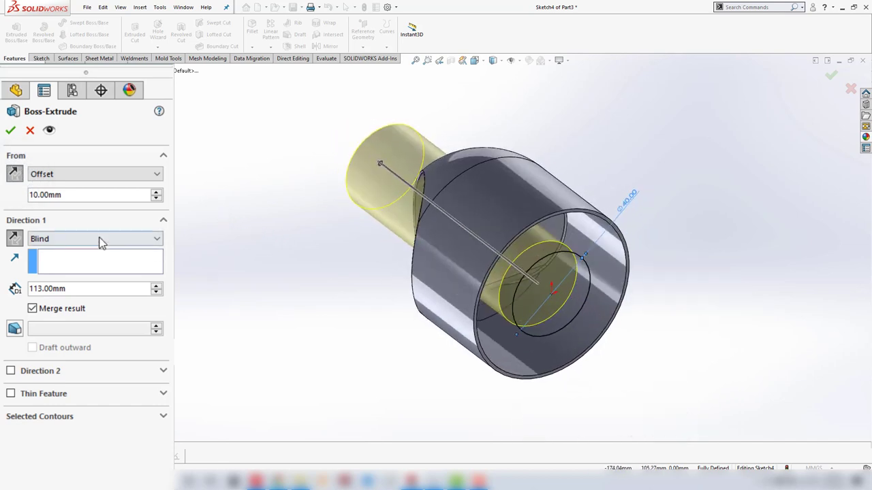
# Step: End the extrusion Up To Next and make it a 2 mm thin-walled feature, then confirm
pyautogui.click(87, 239)
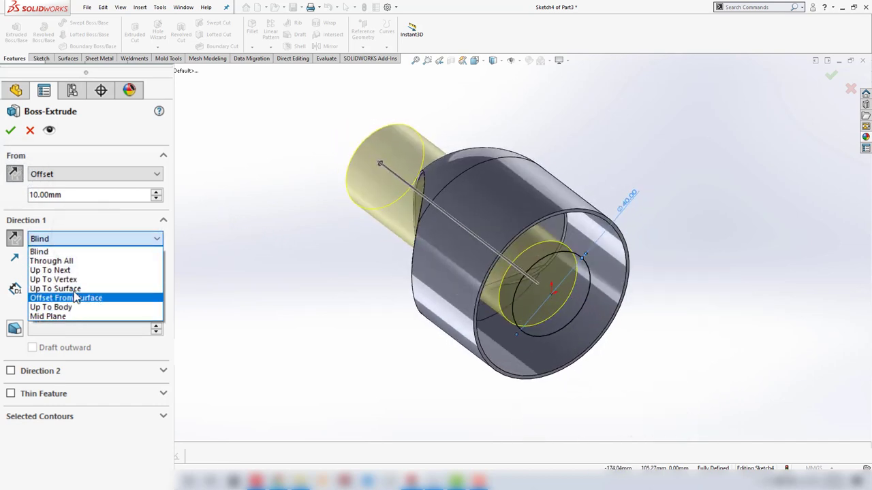
pyautogui.click(58, 270)
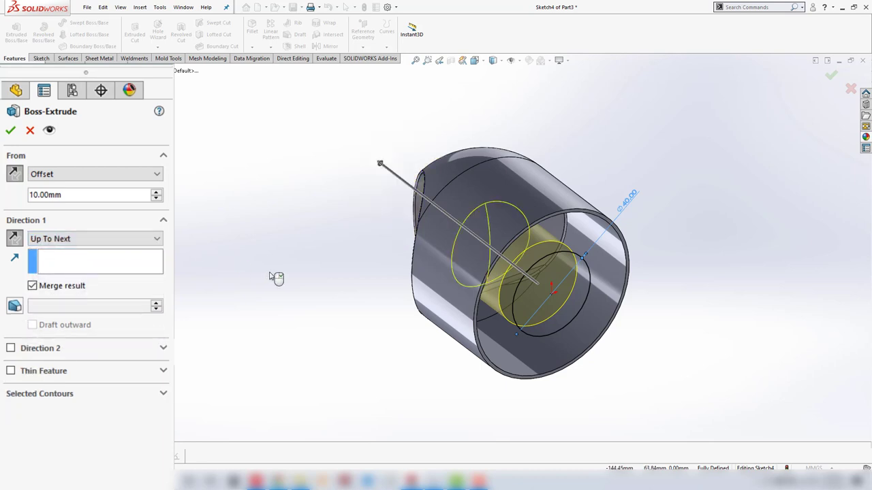
pyautogui.moveTo(276, 278)
pyautogui.mouseDown(button='middle')
pyautogui.moveTo(230, 225)
pyautogui.moveTo(268, 225)
pyautogui.moveTo(246, 219)
pyautogui.mouseUp(button='middle')
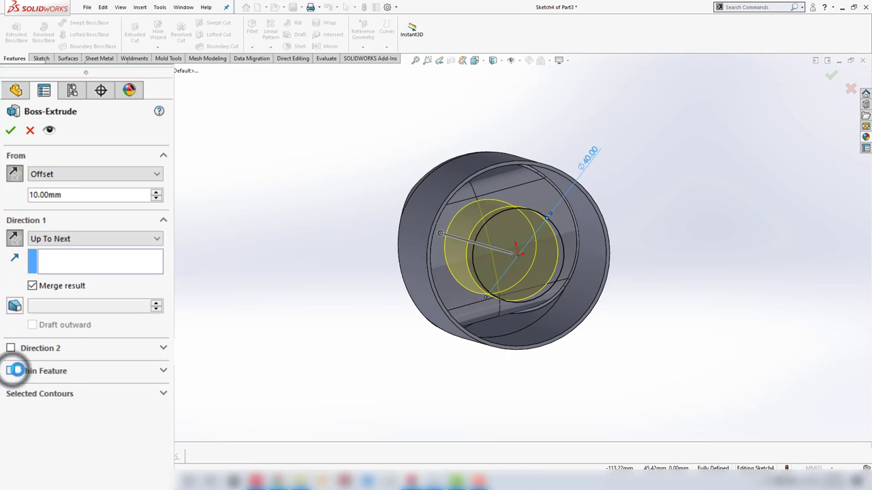
pyautogui.click(10, 371)
pyautogui.moveTo(218, 278); pyautogui.dragTo(212, 277, button='middle')
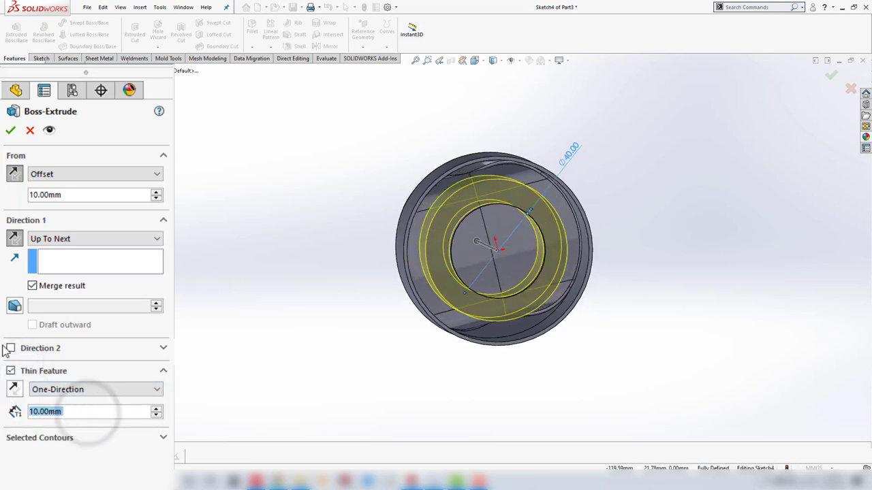
pyautogui.write('2')
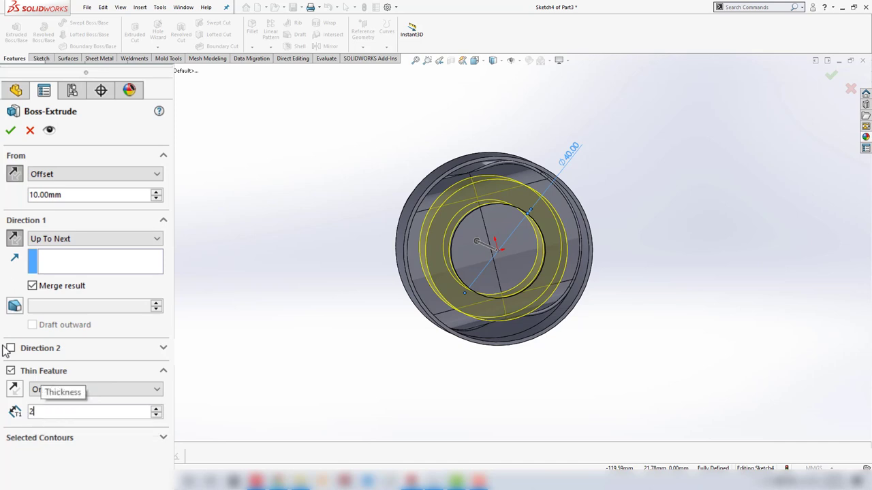
pyautogui.press('Return')
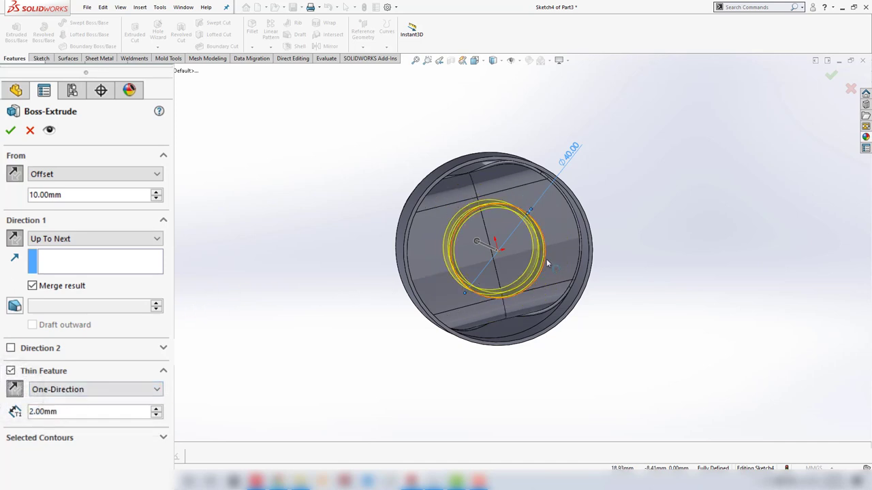
pyautogui.moveTo(547, 264); pyautogui.dragTo(380, 290, button='middle')
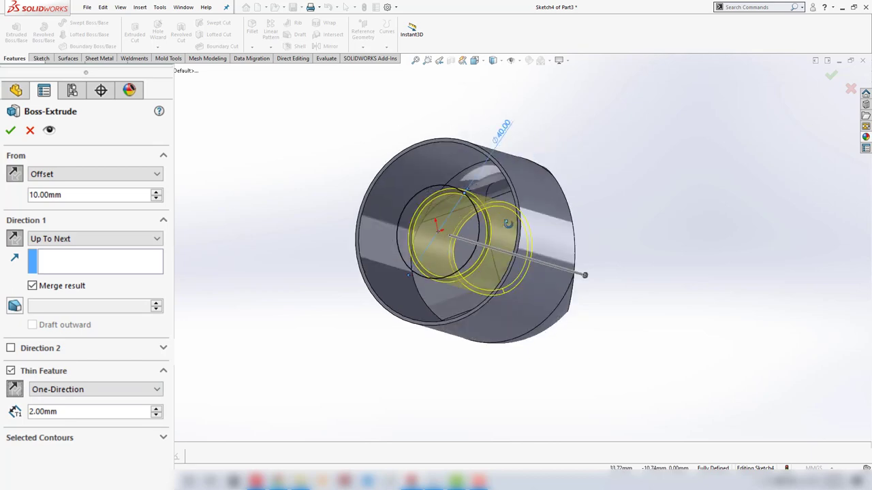
pyautogui.click(10, 130)
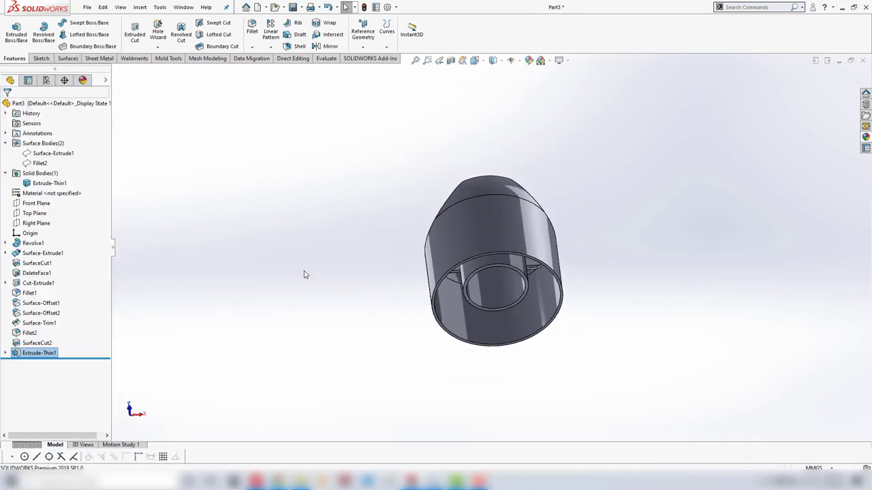
pyautogui.moveTo(304, 275)
pyautogui.mouseDown(button='middle')
pyautogui.moveTo(424, 312)
pyautogui.moveTo(419, 276)
pyautogui.moveTo(555, 220)
pyautogui.moveTo(614, 302)
pyautogui.moveTo(438, 180)
pyautogui.moveTo(508, 172)
pyautogui.moveTo(511, 160)
pyautogui.mouseUp(button='middle')
pyautogui.scroll(-4, 471, 267)
pyautogui.click(417, 258)
pyautogui.click(614, 302)
pyautogui.scroll(-2, 511, 160)
pyautogui.scroll(-2, 530, 152)
pyautogui.scroll(-2, 518, 175)
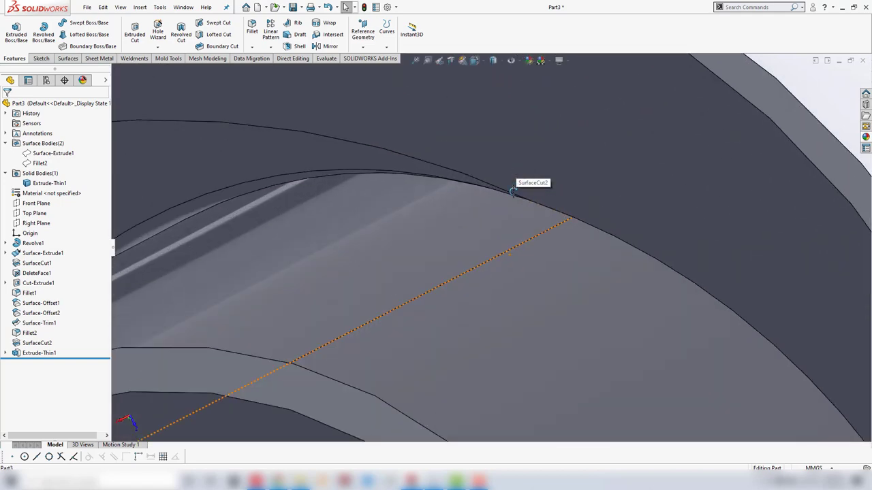
pyautogui.scroll(2, 512, 191)
pyautogui.scroll(2, 516, 180)
pyautogui.scroll(2, 519, 184)
pyautogui.scroll(2, 530, 226)
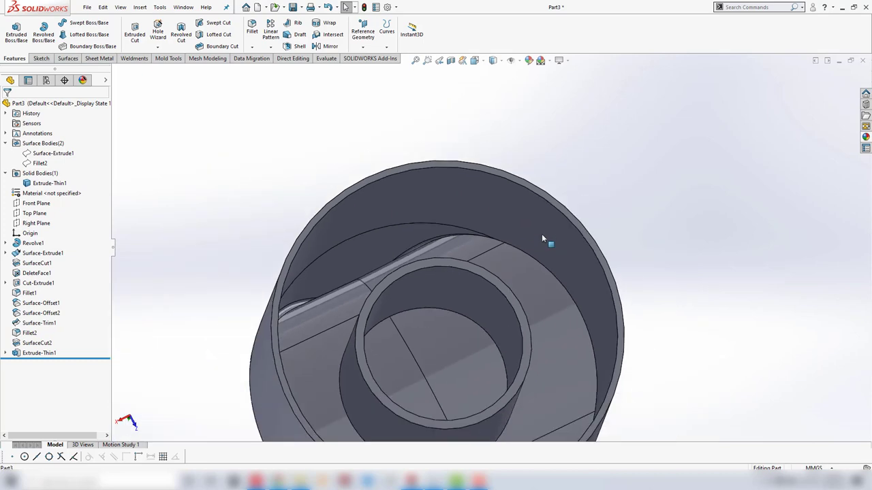
pyautogui.moveTo(543, 238); pyautogui.dragTo(456, 312, button='middle')
pyautogui.scroll(3, 578, 314)
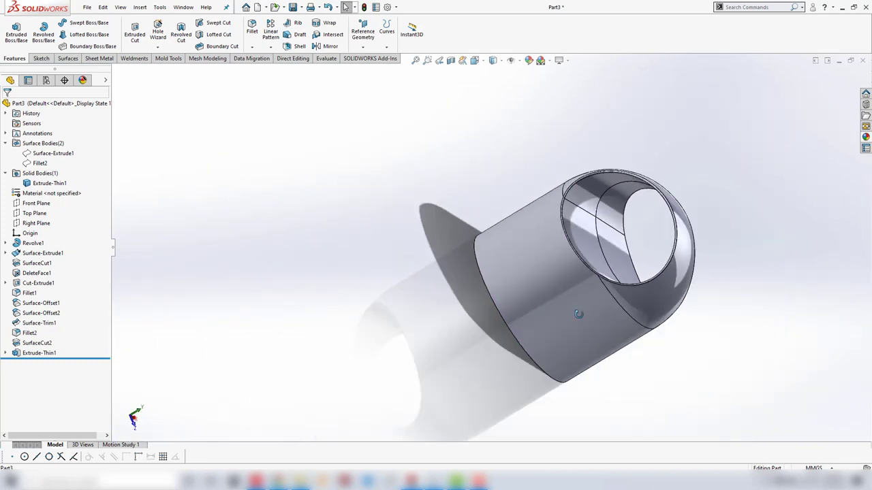
pyautogui.moveTo(579, 314)
pyautogui.mouseDown(button='middle')
pyautogui.moveTo(755, 364)
pyautogui.moveTo(761, 313)
pyautogui.moveTo(720, 208)
pyautogui.moveTo(724, 230)
pyautogui.moveTo(722, 213)
pyautogui.moveTo(717, 224)
pyautogui.mouseUp(button='middle')
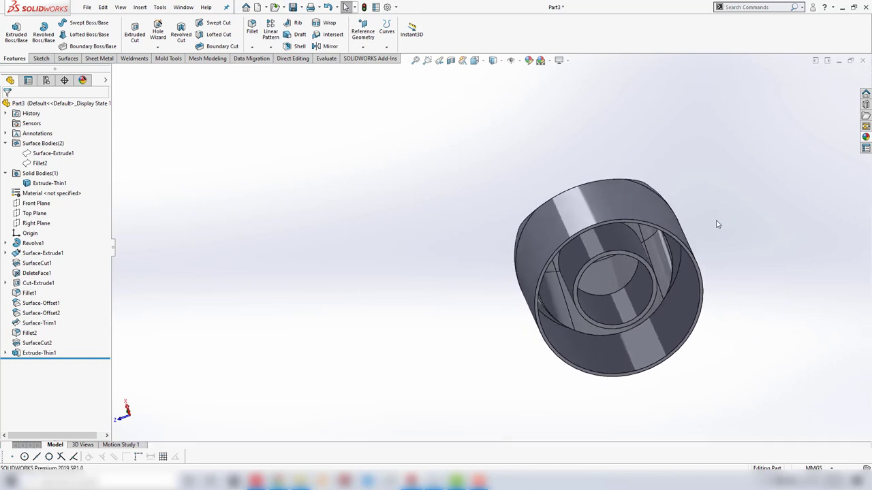
pyautogui.scroll(3, 627, 226)
pyautogui.scroll(-2, 626, 226)
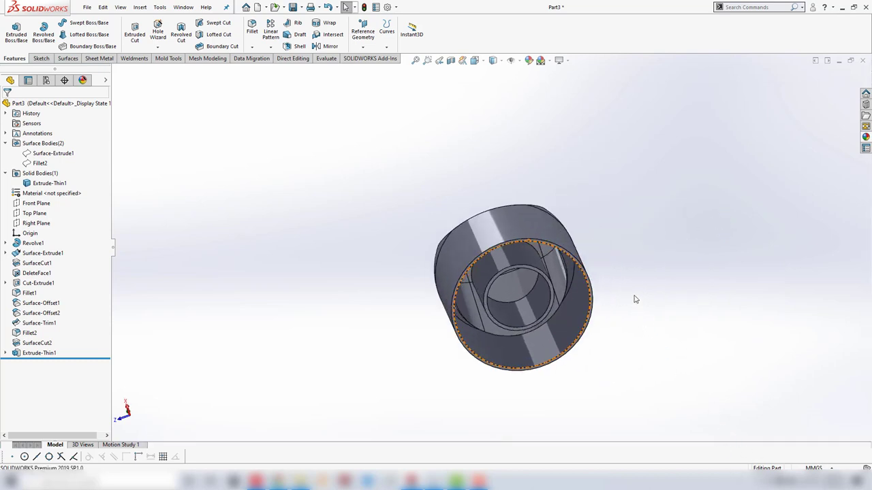
pyautogui.moveTo(635, 300); pyautogui.dragTo(624, 356, button='middle')
pyautogui.moveTo(645, 320)
pyautogui.mouseDown(button='middle')
pyautogui.moveTo(550, 288)
pyautogui.moveTo(615, 273)
pyautogui.moveTo(650, 281)
pyautogui.moveTo(611, 259)
pyautogui.mouseUp(button='middle')
pyautogui.scroll(-2, 577, 288)
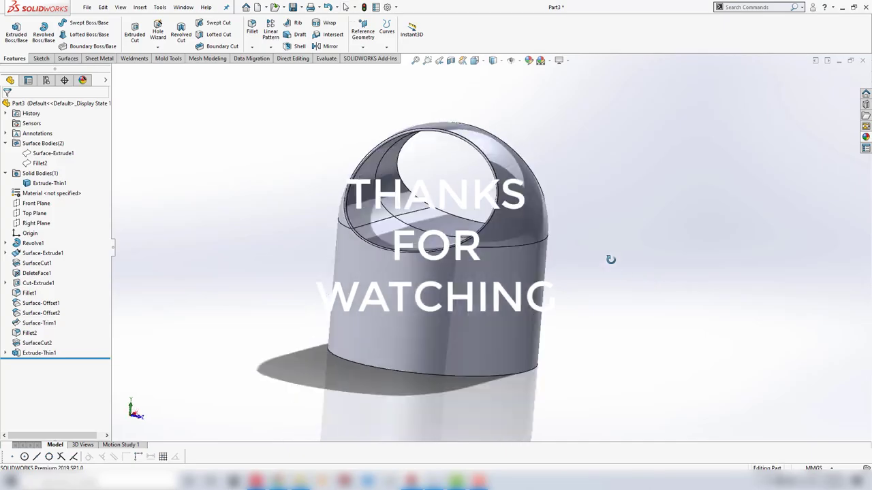